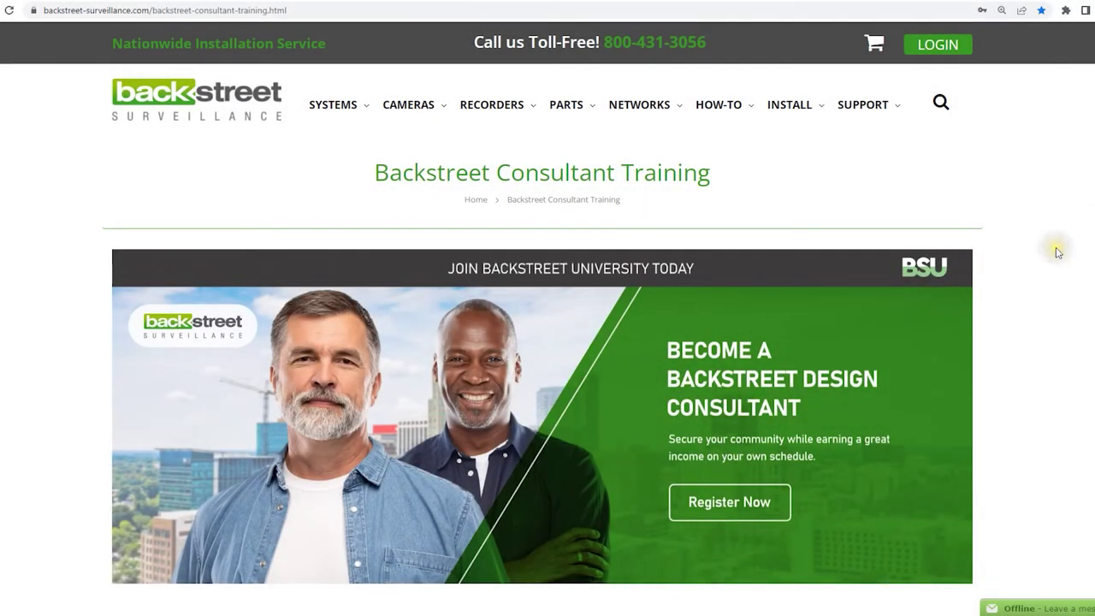
Open the DIY Custom Kit Builder from HOW-TO > Design Tools and scroll its landing page to Get started
{"action": "mouse_move", "coordinate": [719, 103]}
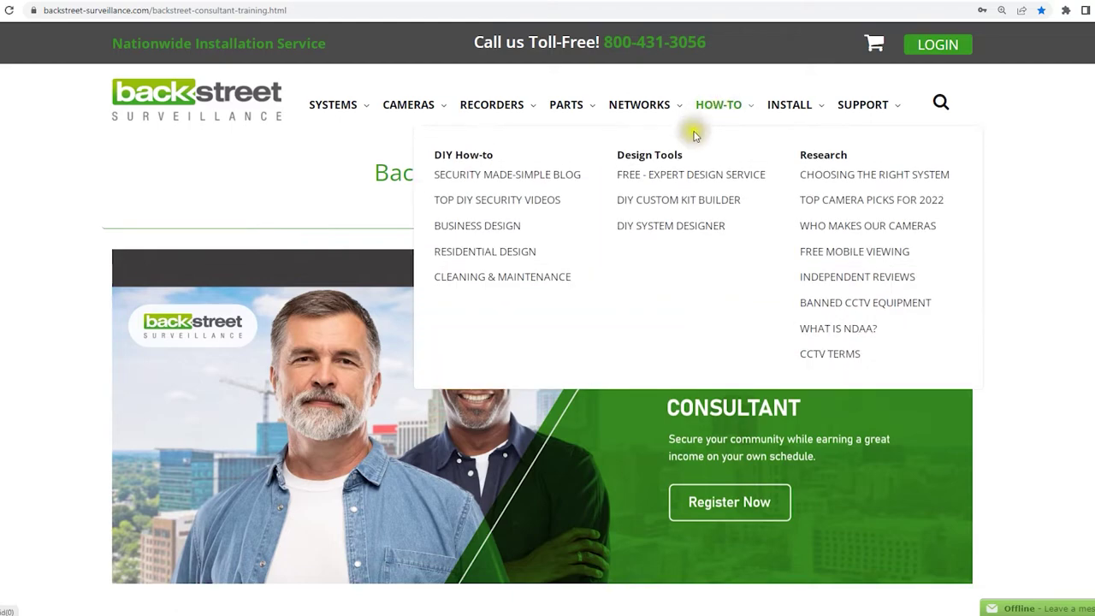
{"action": "left_click", "coordinate": [659, 202]}
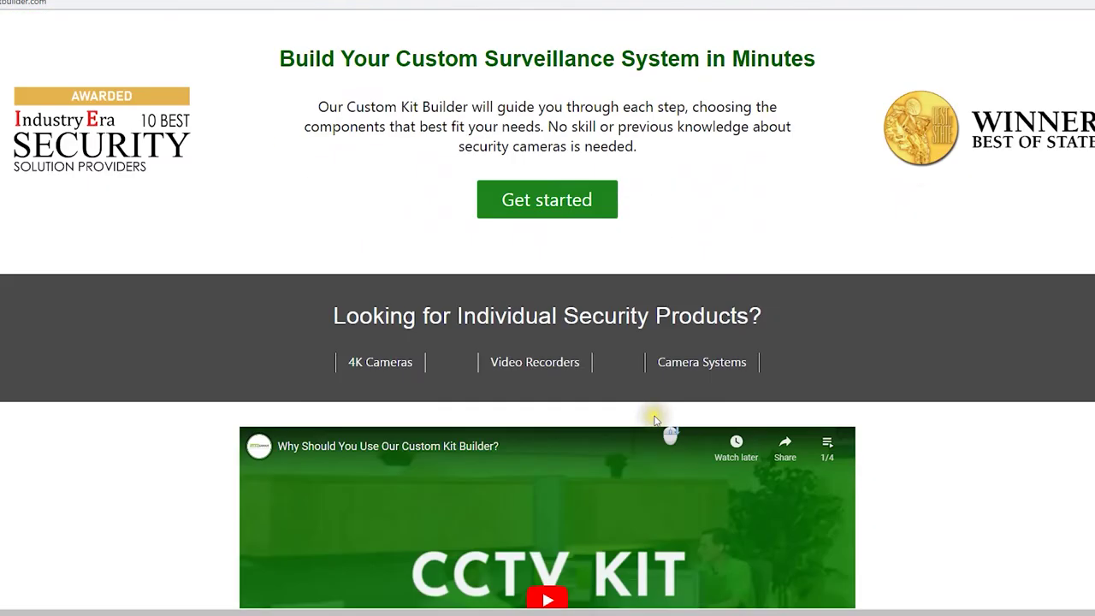
{"action": "scroll", "coordinate": [653, 424], "scroll_direction": "down", "scroll_amount": 7}
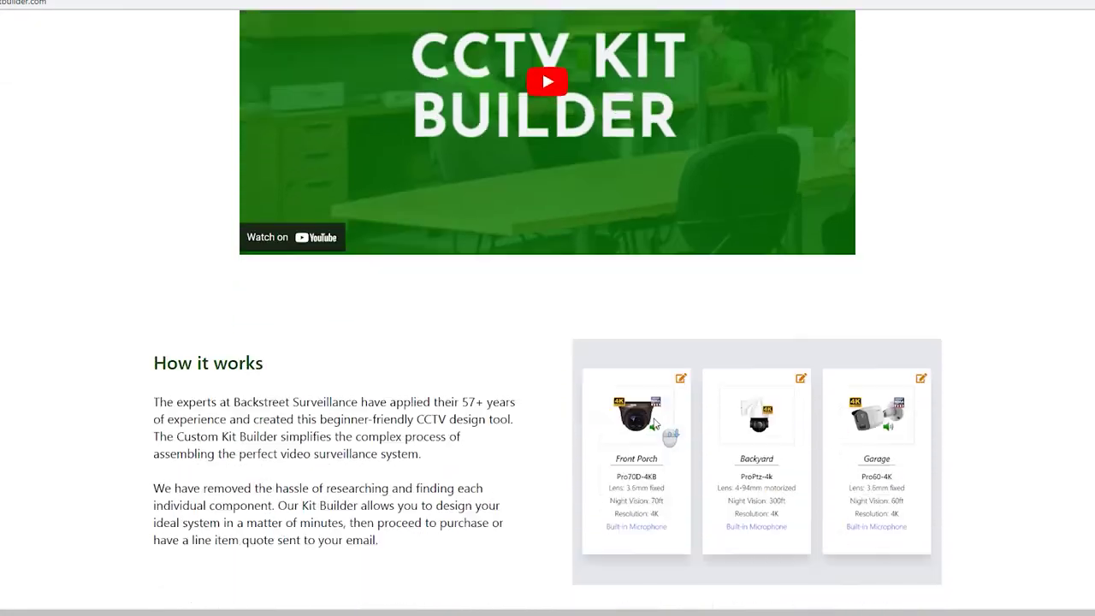
{"action": "scroll", "coordinate": [654, 421], "scroll_direction": "up", "scroll_amount": 14}
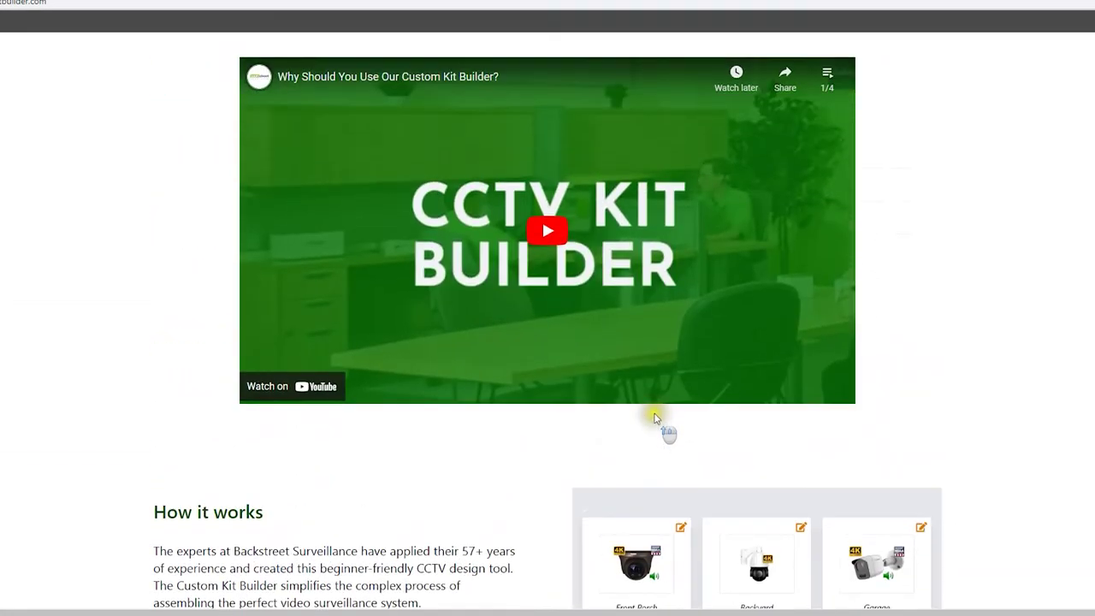
{"action": "scroll", "coordinate": [655, 406], "scroll_direction": "up", "scroll_amount": 2}
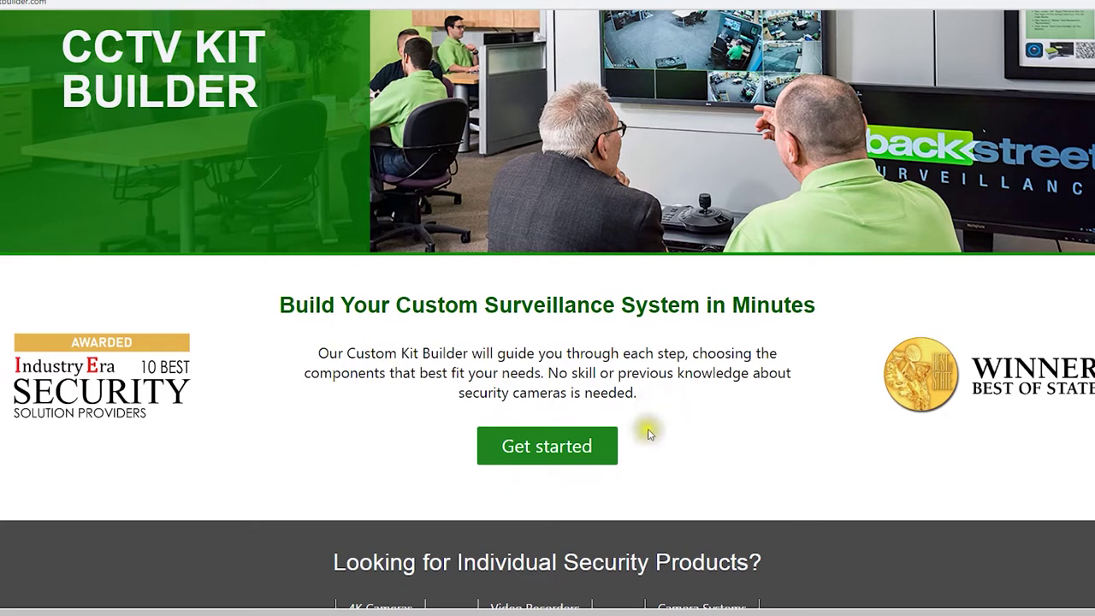
{"action": "scroll", "coordinate": [648, 430], "scroll_direction": "up", "scroll_amount": 2}
{"action": "scroll", "coordinate": [647, 433], "scroll_direction": "down", "scroll_amount": 2}
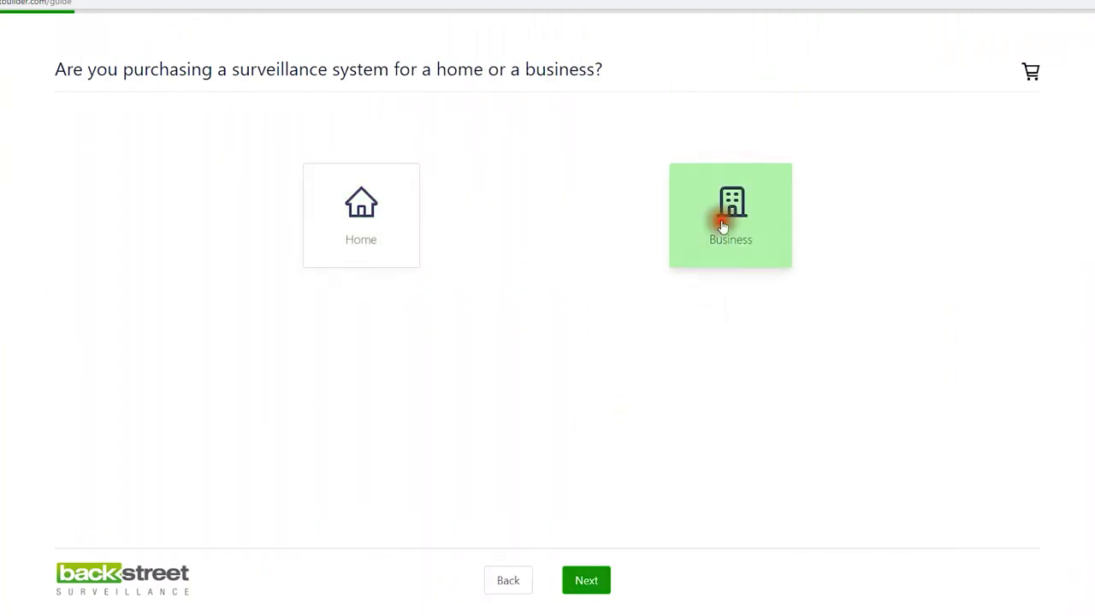
Choose a Home system and read the Dome, Bullet and PTZ camera housing guidance
{"action": "left_click", "coordinate": [383, 212]}
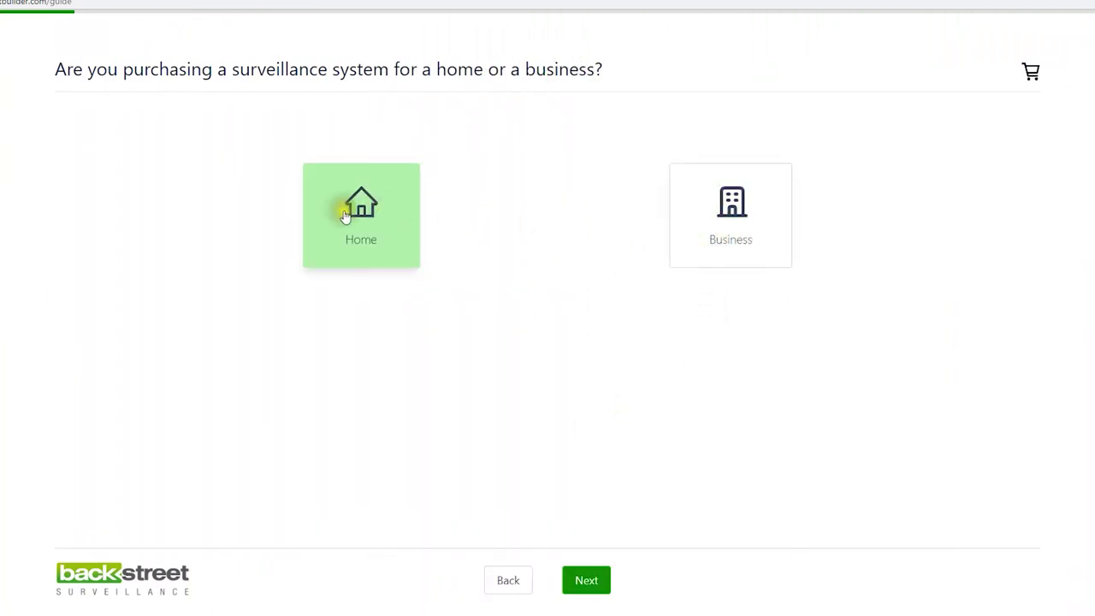
{"action": "left_click", "coordinate": [584, 576]}
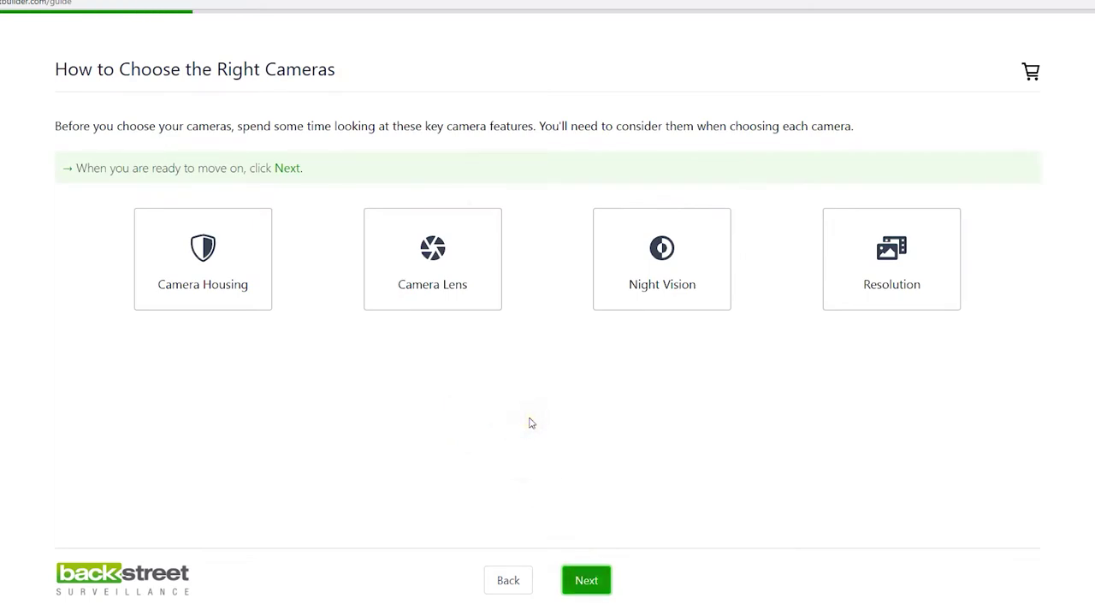
{"action": "left_click", "coordinate": [204, 264]}
{"action": "left_click", "coordinate": [361, 310]}
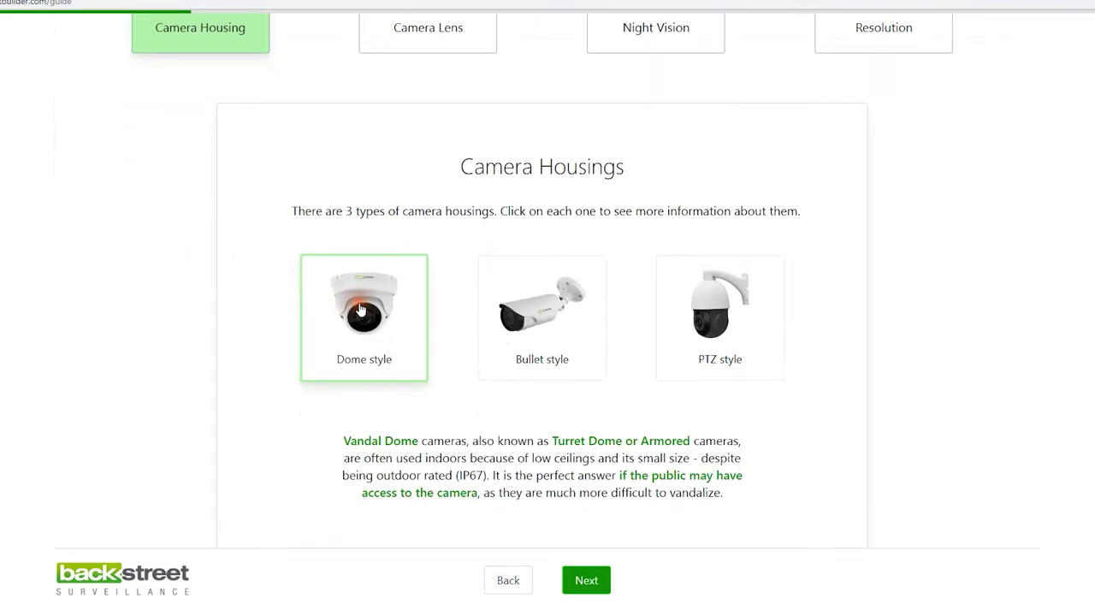
{"action": "left_click", "coordinate": [518, 329]}
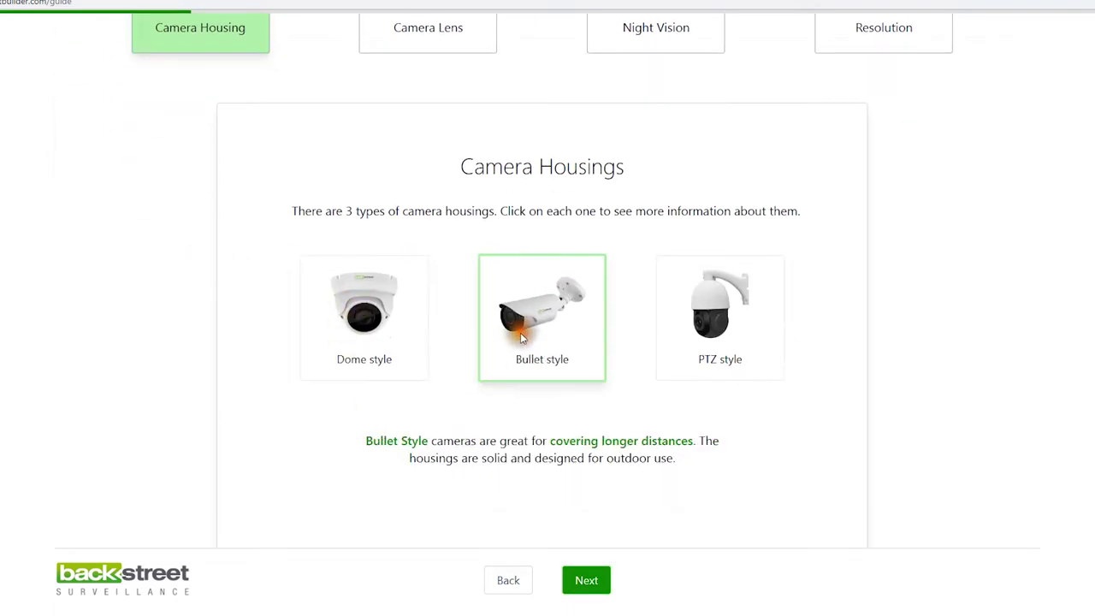
{"action": "left_click", "coordinate": [727, 312]}
Read the camera lens, night vision and 3K-versus-4K resolution explanations
{"action": "scroll", "coordinate": [557, 262], "scroll_direction": "up", "scroll_amount": 3}
{"action": "left_click", "coordinate": [428, 238]}
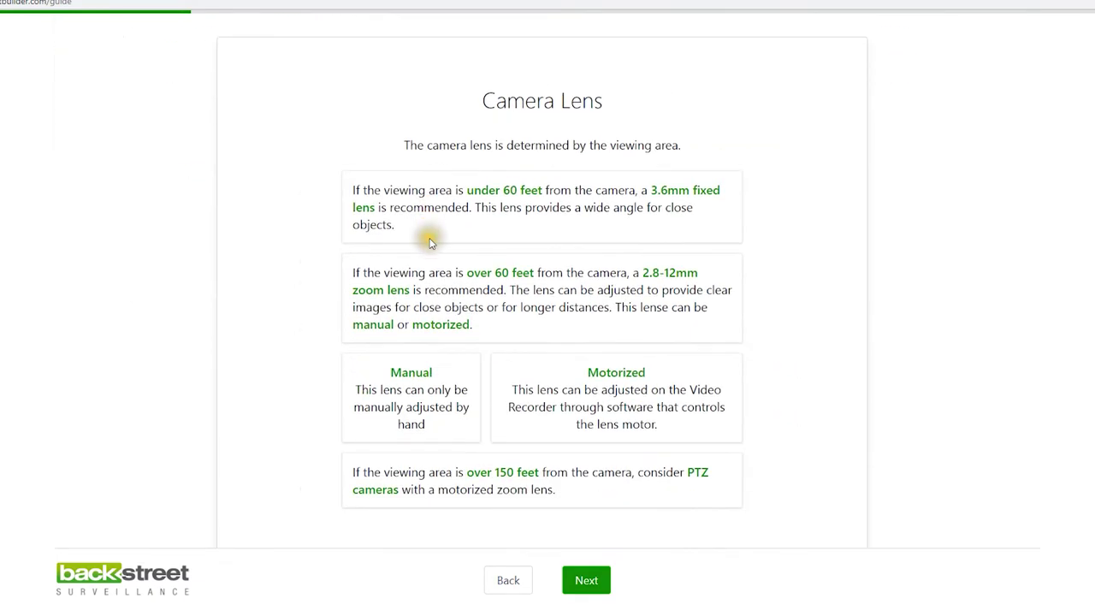
{"action": "scroll", "coordinate": [548, 385], "scroll_direction": "up", "scroll_amount": 4}
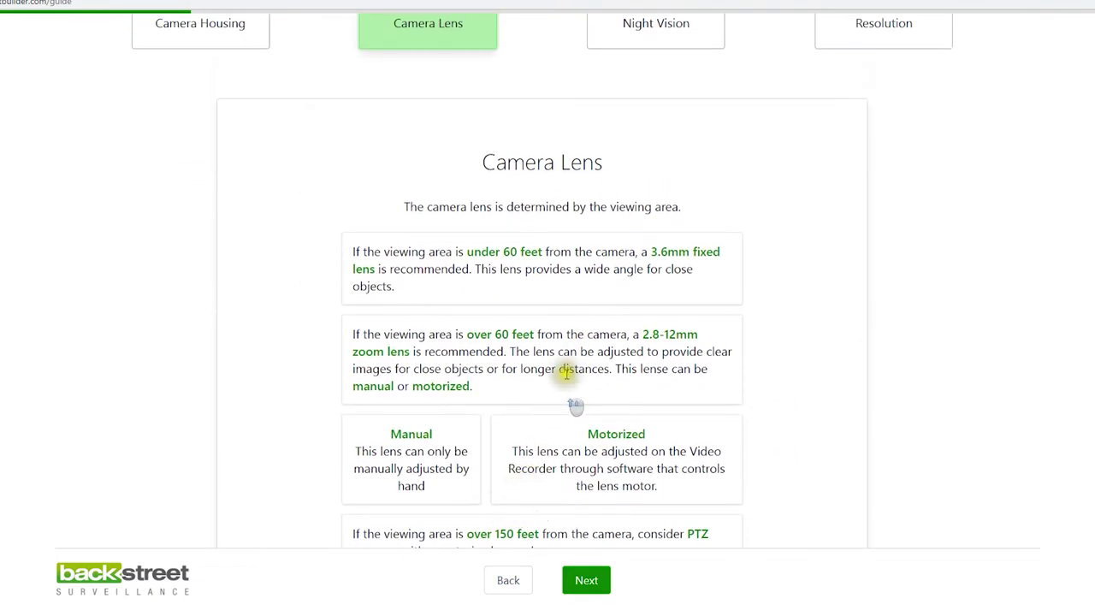
{"action": "left_click", "coordinate": [667, 261]}
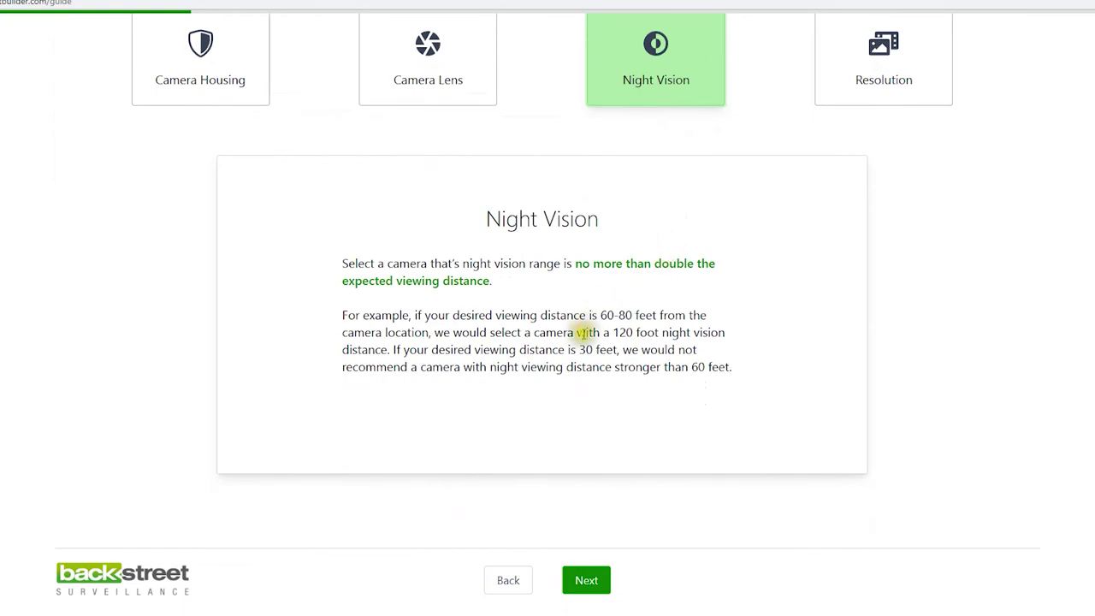
{"action": "left_click", "coordinate": [890, 86]}
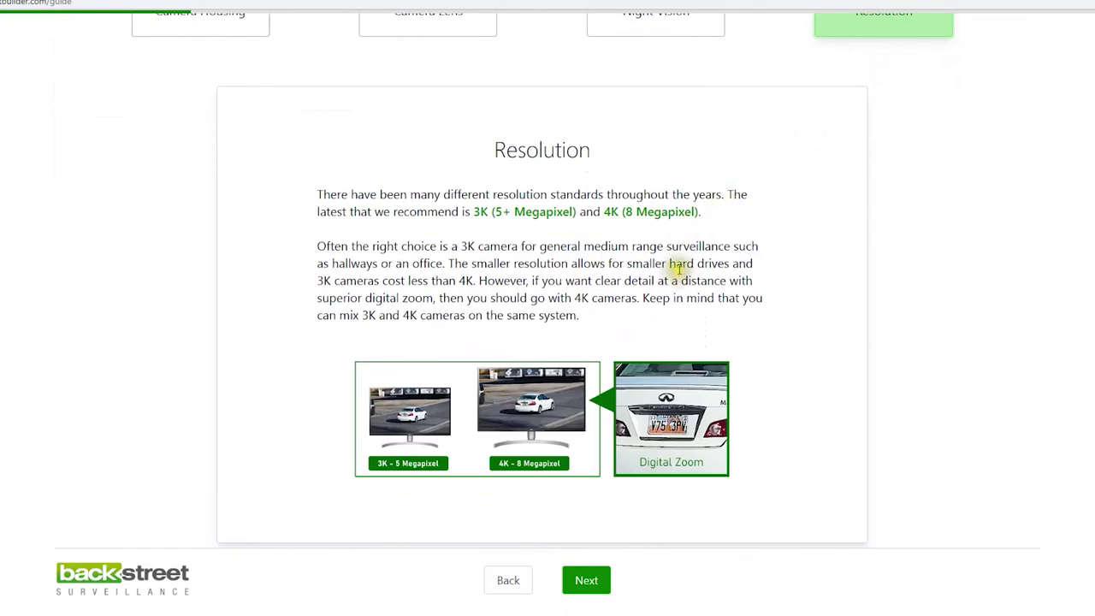
{"action": "scroll", "coordinate": [685, 274], "scroll_direction": "up", "scroll_amount": 3}
{"action": "scroll", "coordinate": [702, 317], "scroll_direction": "down", "scroll_amount": 3}
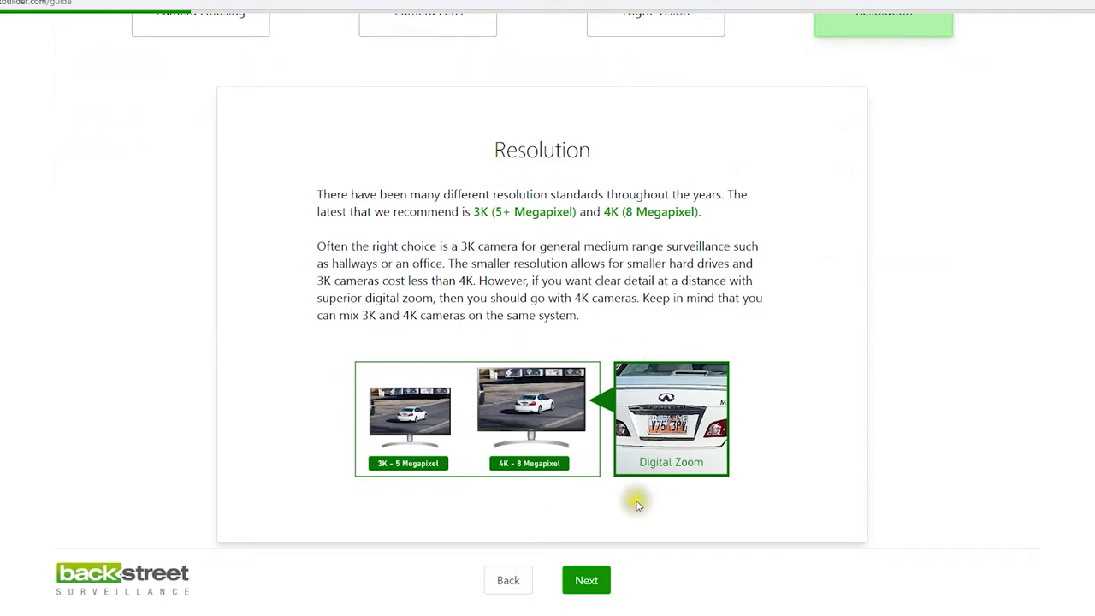
{"action": "scroll", "coordinate": [196, 189], "scroll_direction": "up", "scroll_amount": 3}
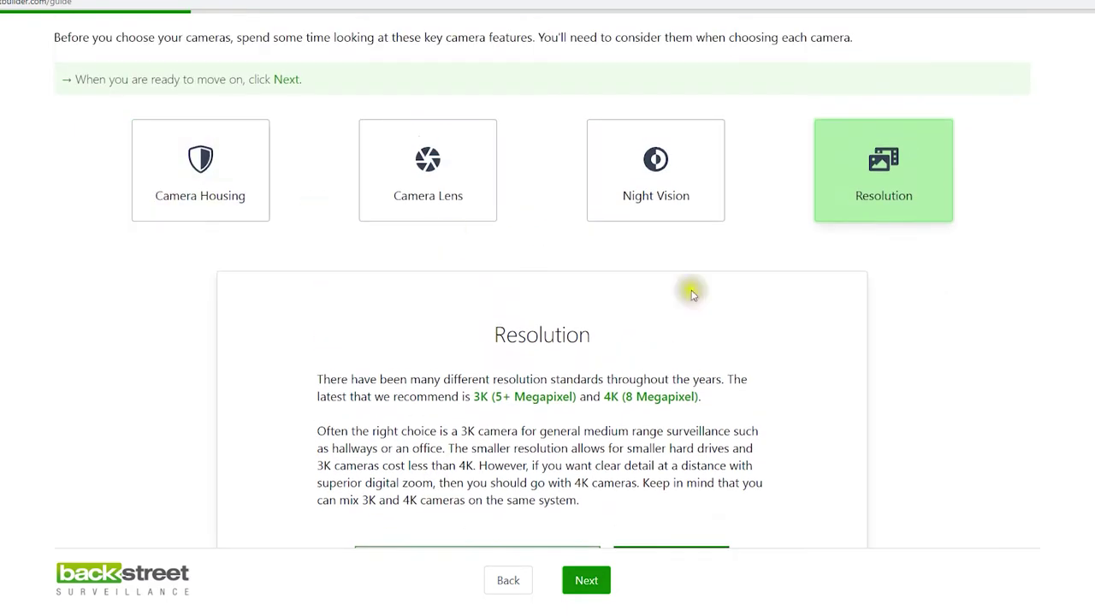
{"action": "scroll", "coordinate": [941, 311], "scroll_direction": "down", "scroll_amount": 3}
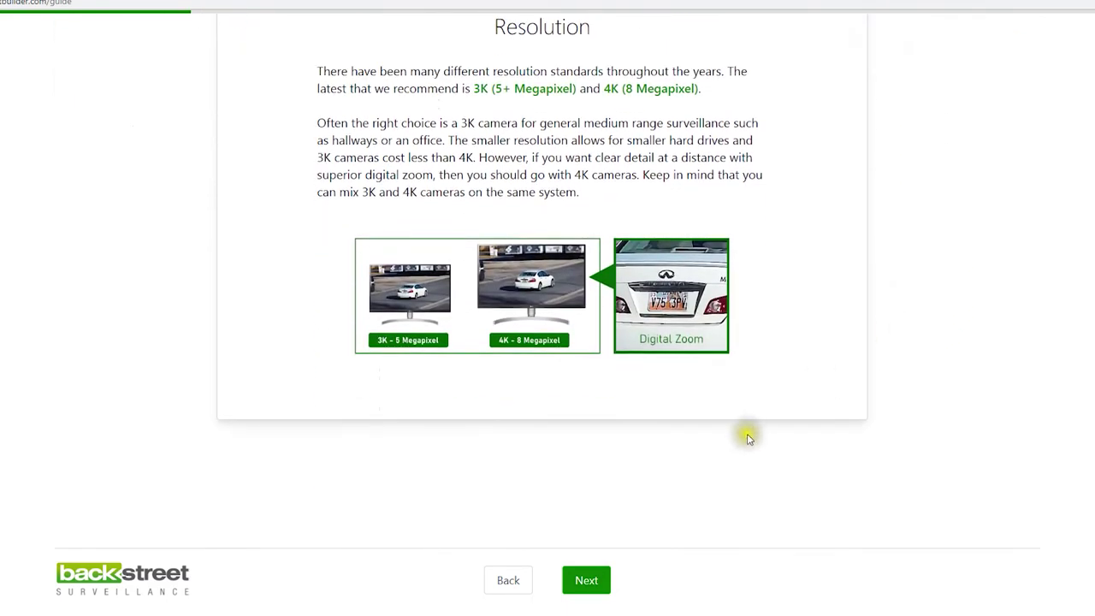
Compare Cyber Secure with ProVue, read 'What is ProVue?', and settle on the ProVue series
{"action": "left_click", "coordinate": [588, 581]}
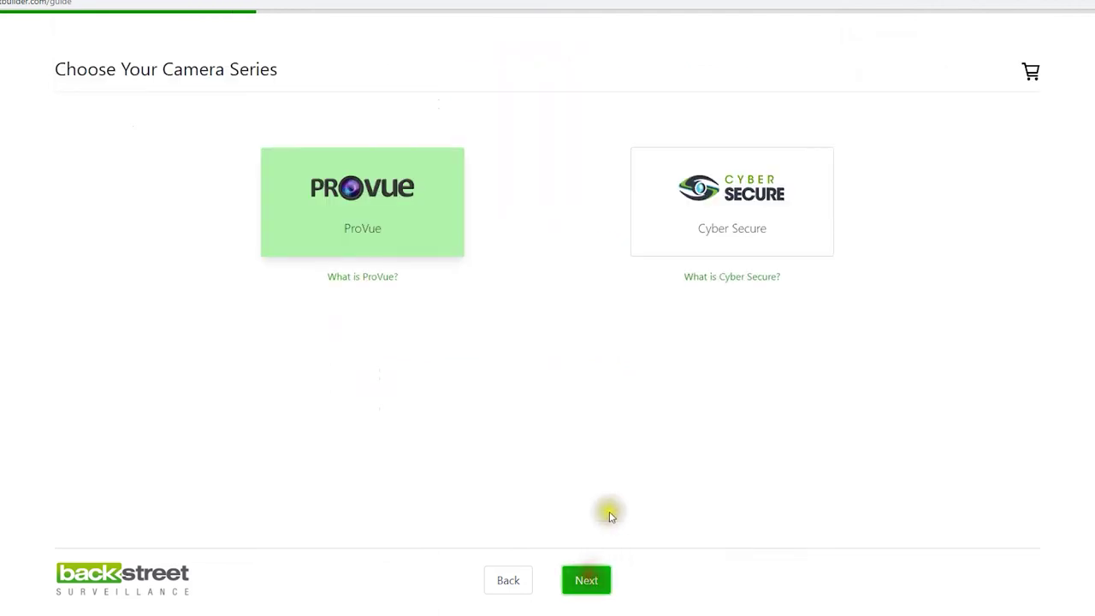
{"action": "left_click", "coordinate": [723, 226]}
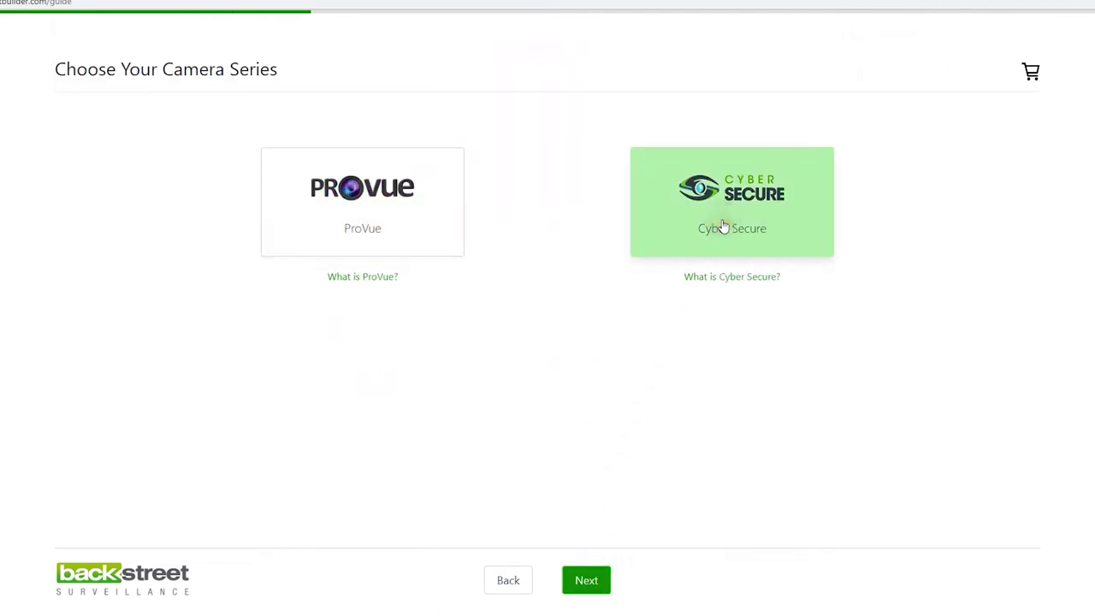
{"action": "left_click", "coordinate": [416, 200]}
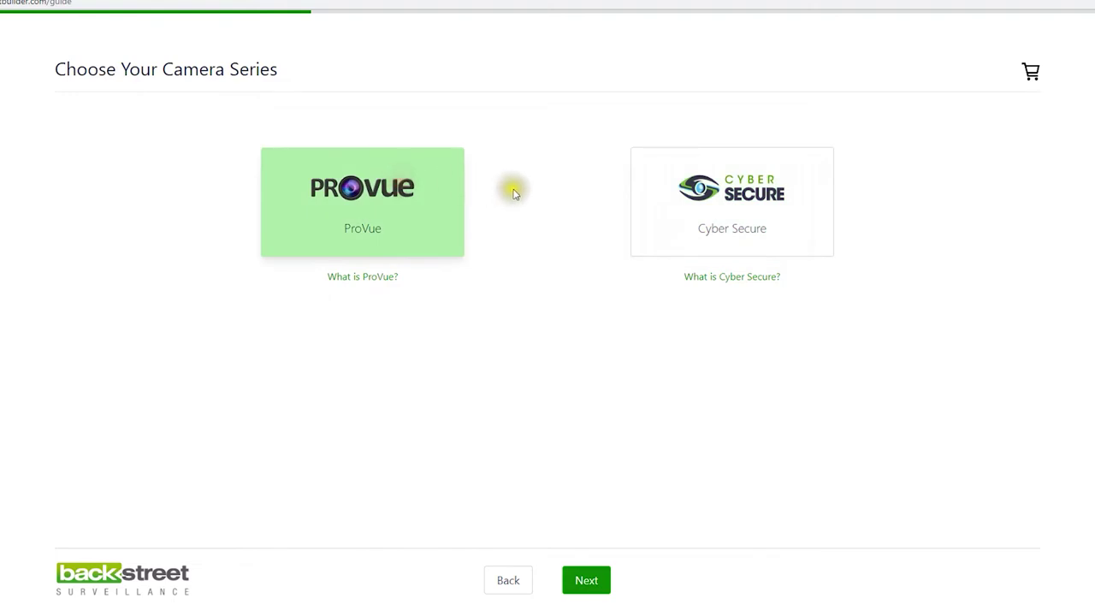
{"action": "left_click", "coordinate": [747, 212]}
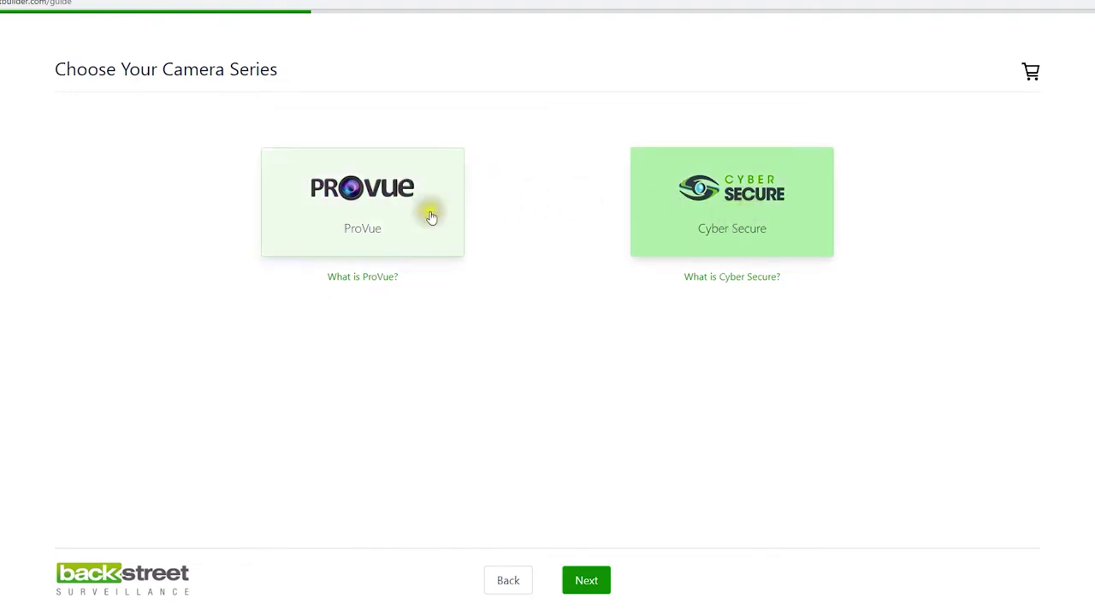
{"action": "left_click", "coordinate": [368, 278]}
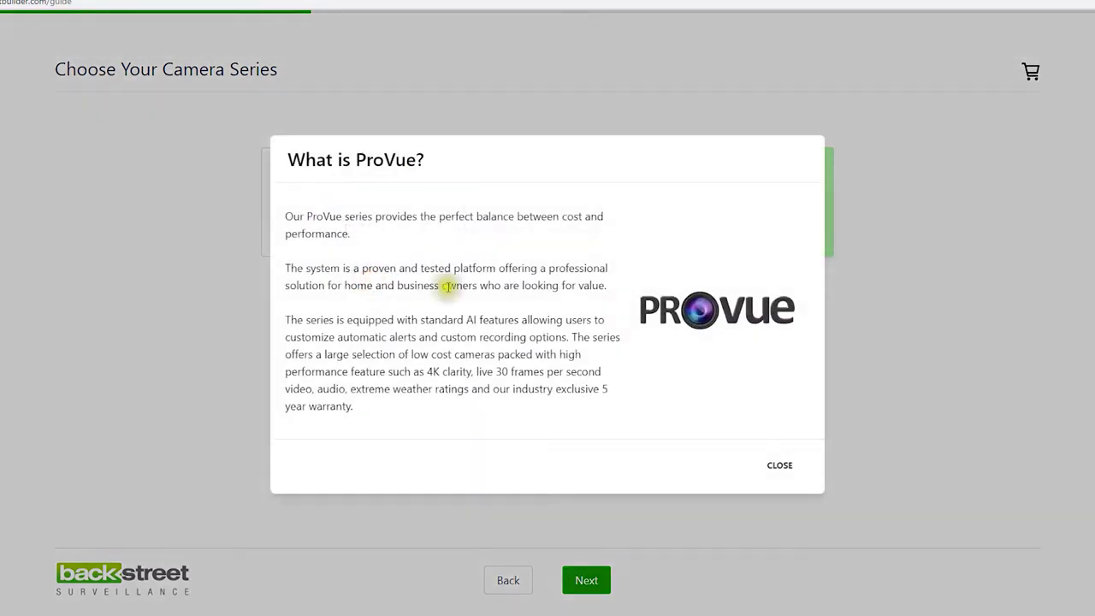
{"action": "left_click", "coordinate": [779, 466]}
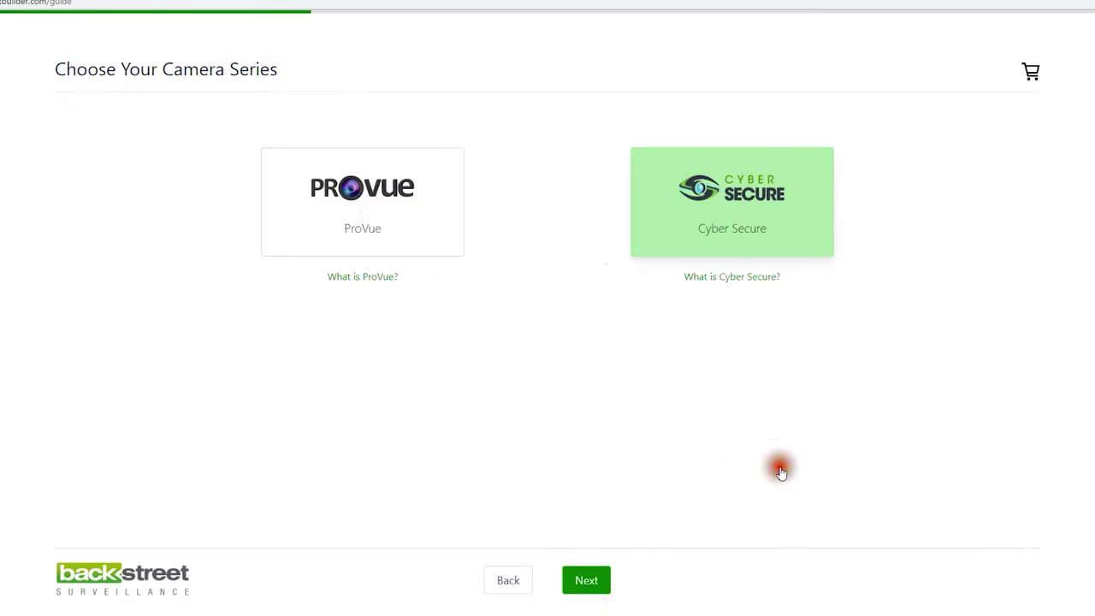
{"action": "left_click", "coordinate": [377, 188]}
{"action": "left_click", "coordinate": [587, 582]}
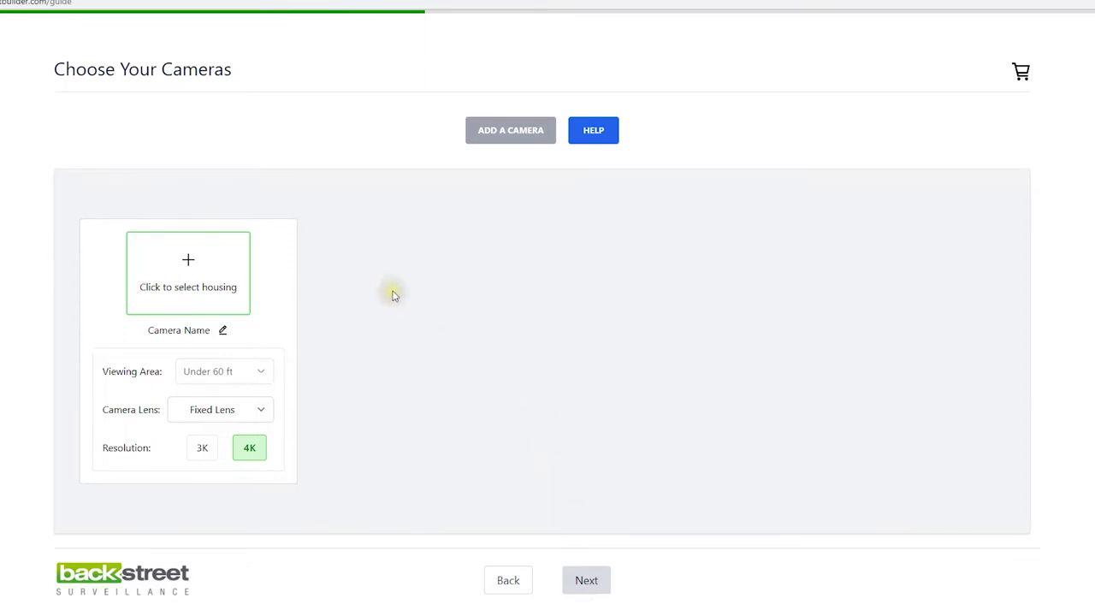
Make the first camera a dome named Driveway and add the $263.00 Pro90D-4KG
{"action": "left_click", "coordinate": [187, 291]}
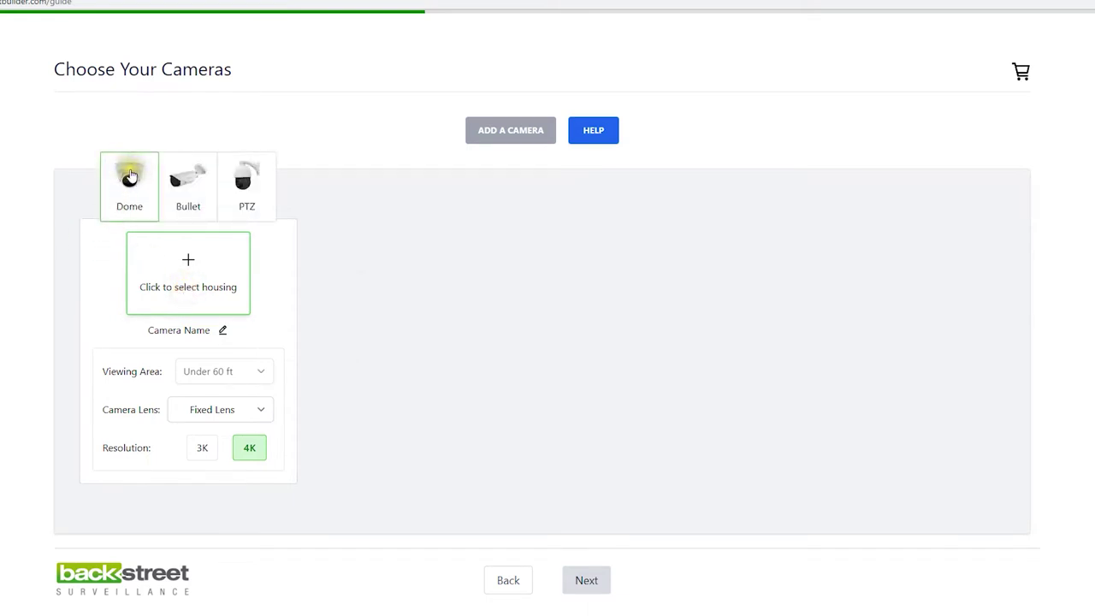
{"action": "left_click", "coordinate": [129, 175]}
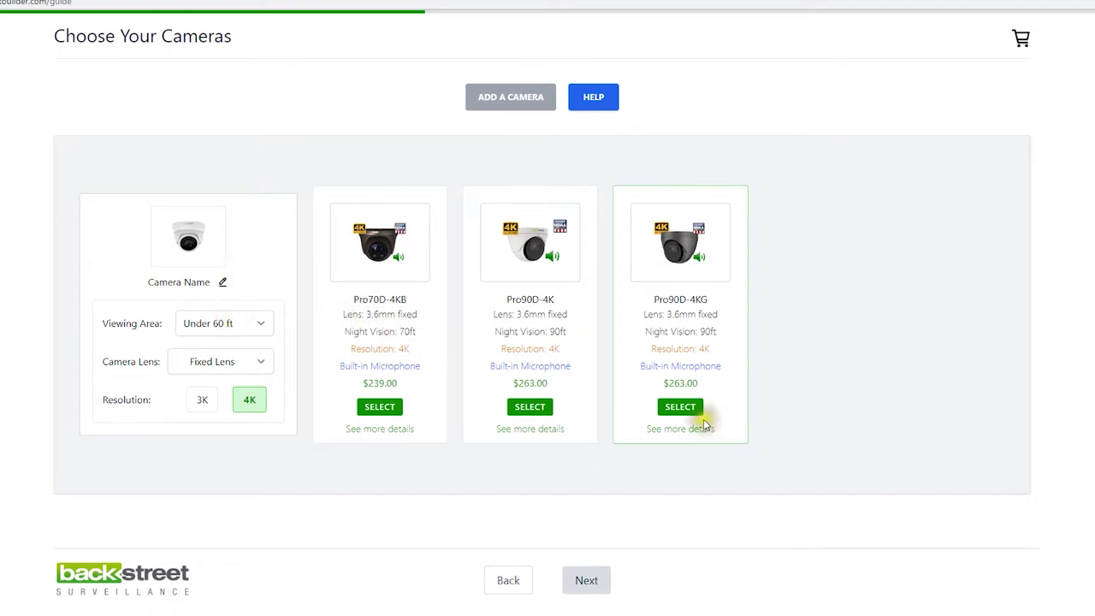
{"action": "left_click", "coordinate": [225, 284]}
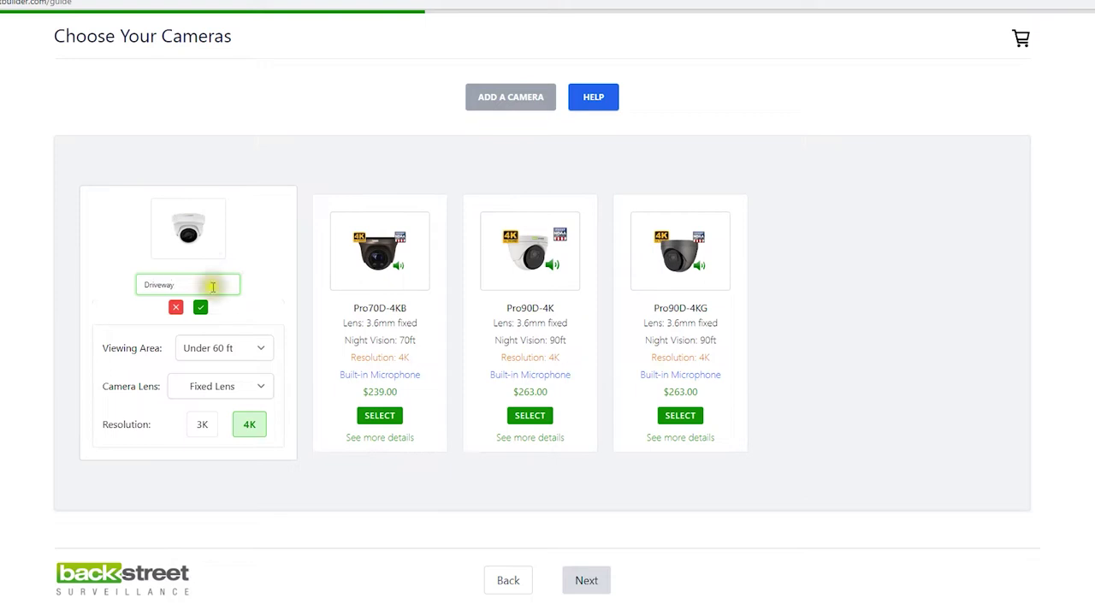
{"action": "left_click", "coordinate": [200, 307]}
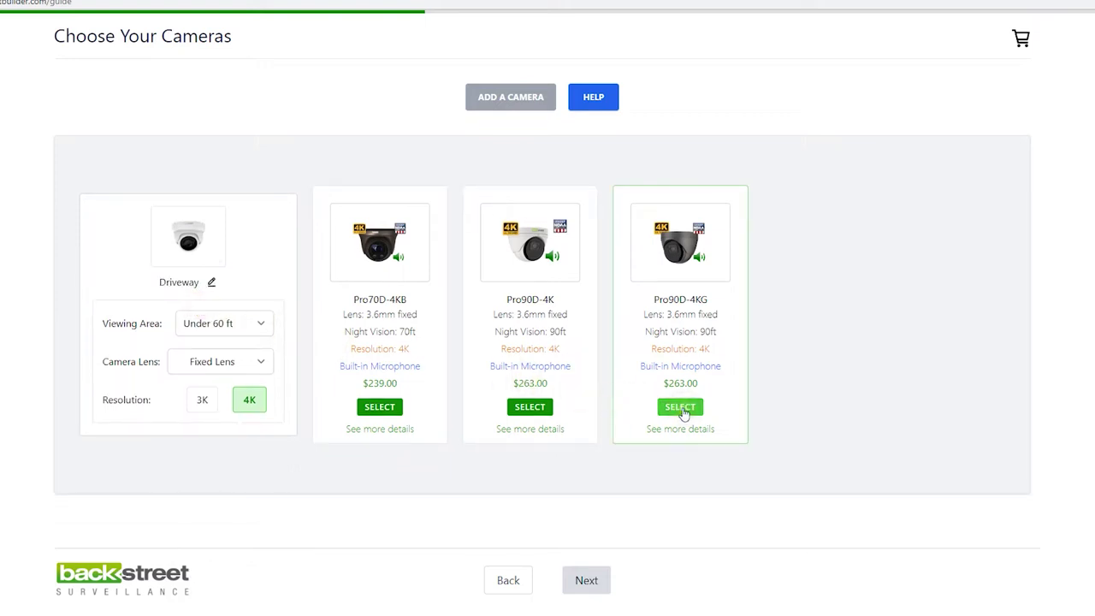
{"action": "left_click", "coordinate": [682, 407]}
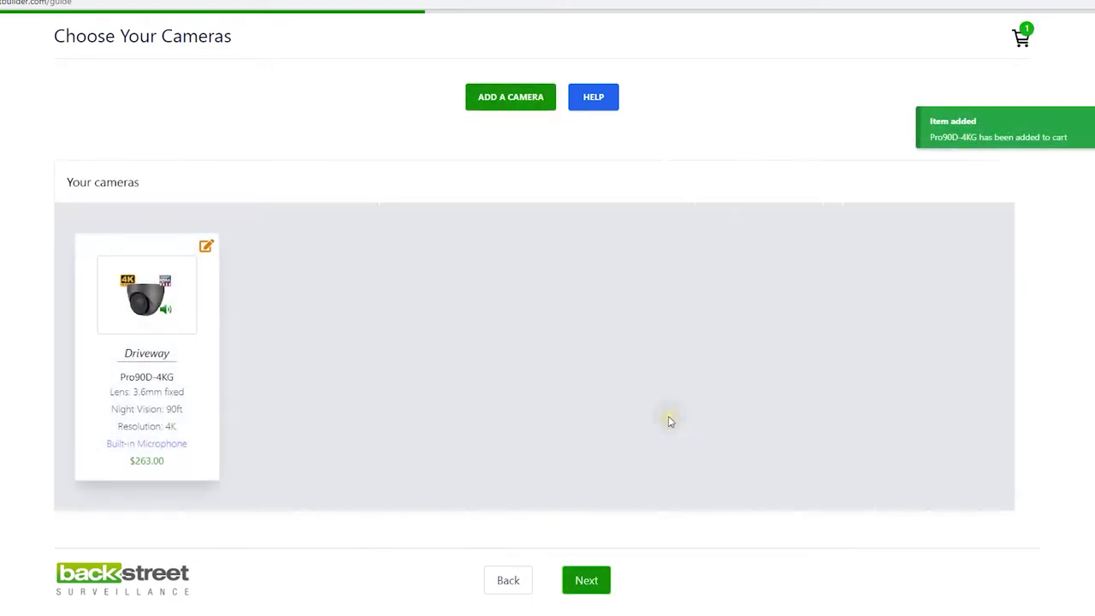
Add a bullet camera with an Up to 180 ft viewing area, choosing the 5-50mm Pro240MZ
{"action": "left_click", "coordinate": [501, 99]}
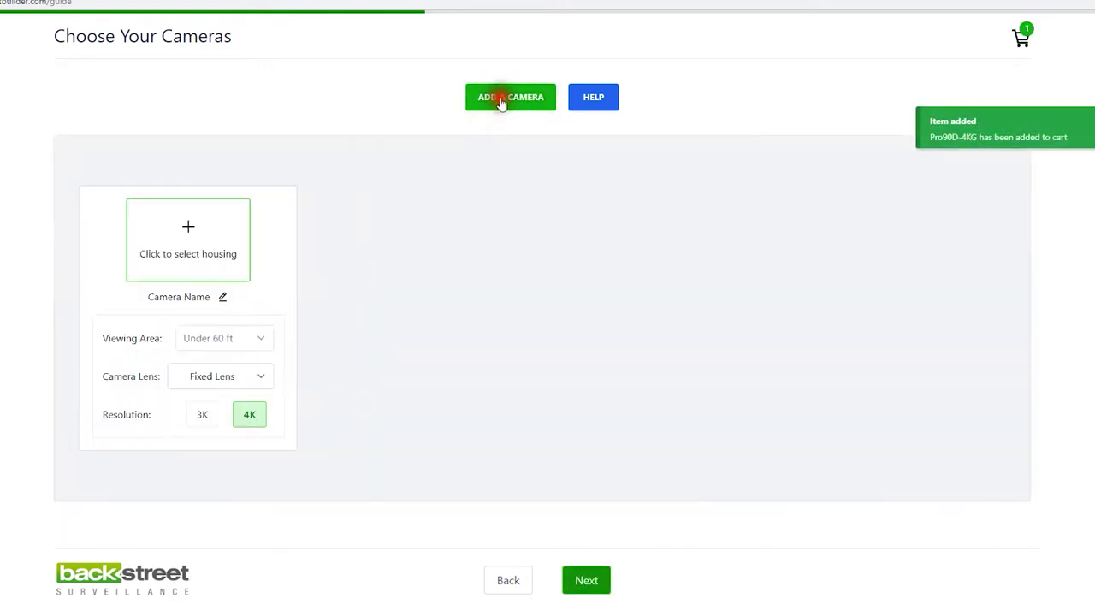
{"action": "left_click", "coordinate": [188, 226]}
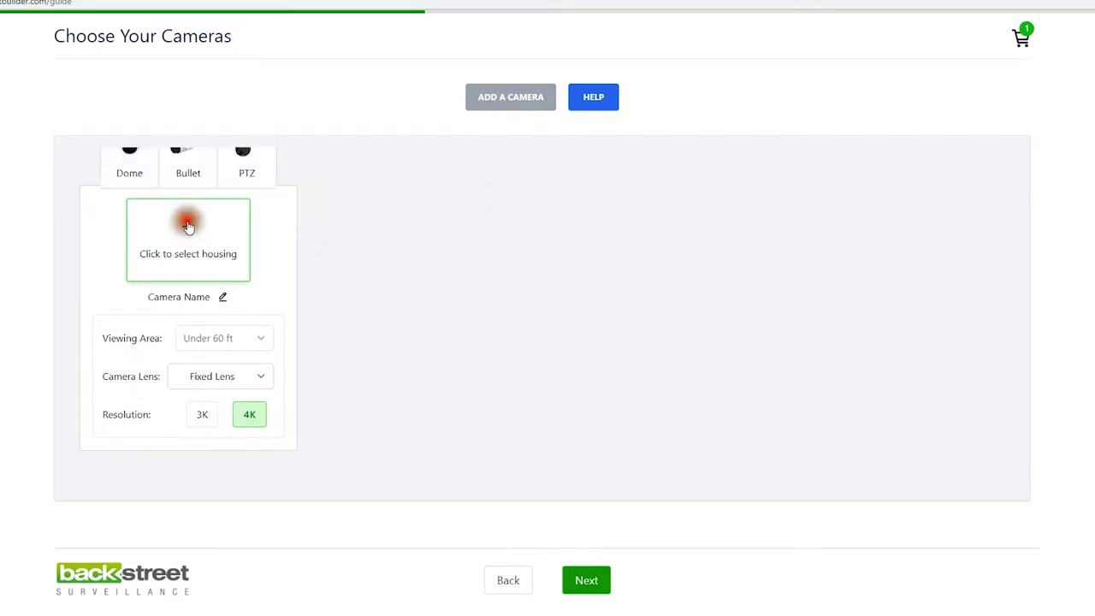
{"action": "left_click", "coordinate": [189, 156]}
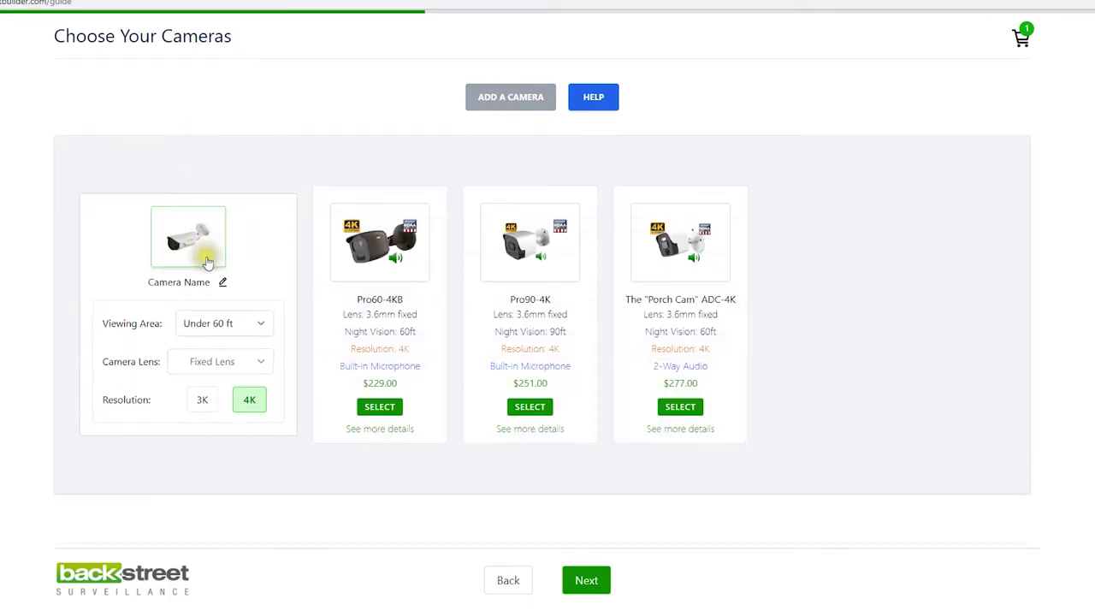
{"action": "left_click", "coordinate": [259, 324]}
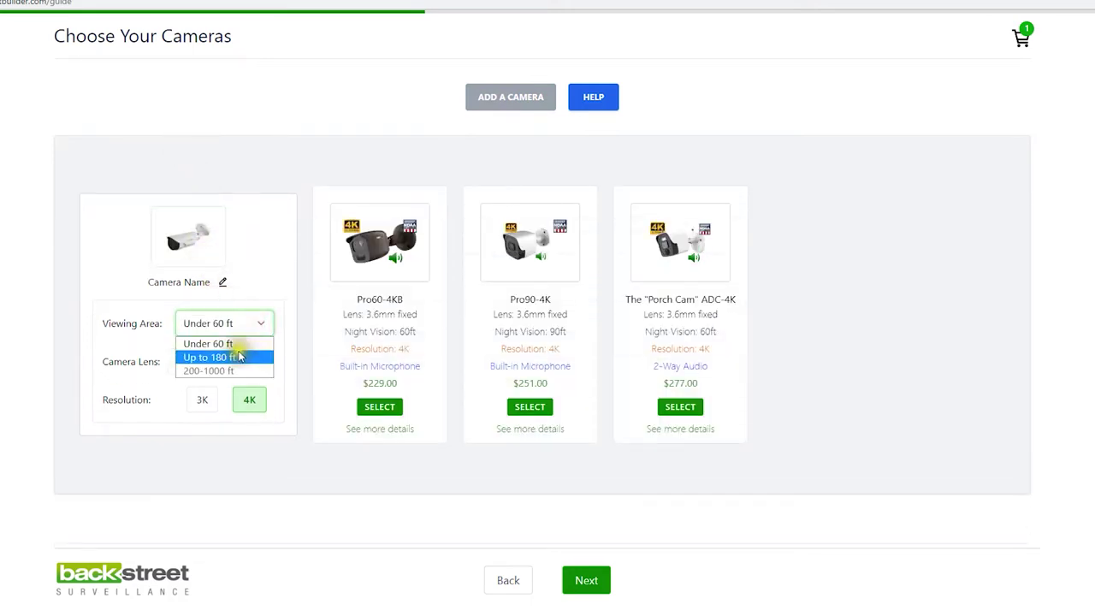
{"action": "left_click", "coordinate": [238, 354]}
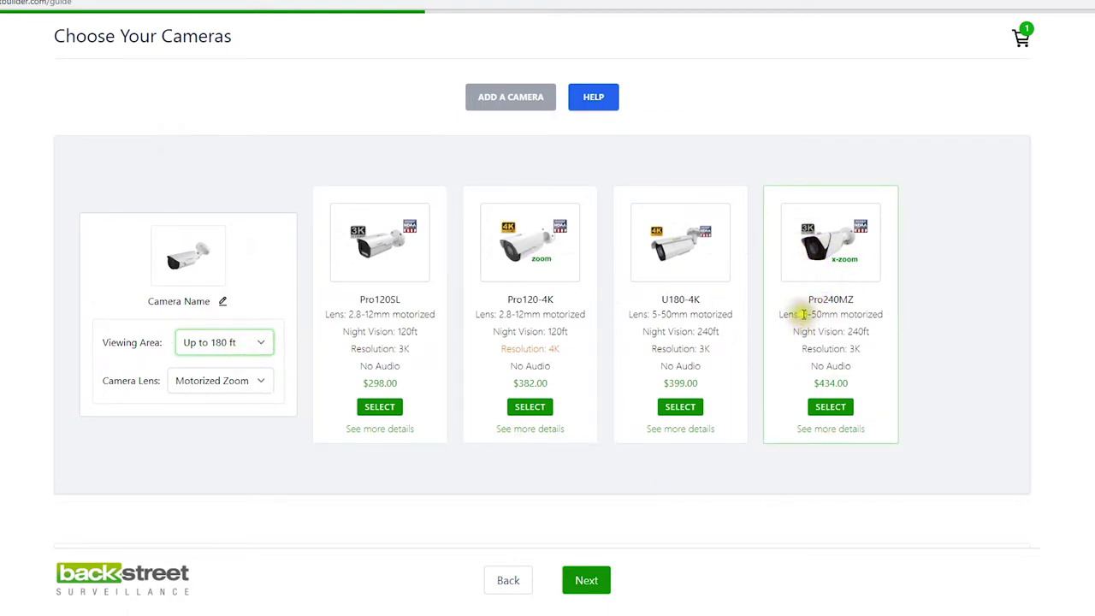
{"action": "left_click_drag", "start_coordinate": [803, 314], "coordinate": [829, 315]}
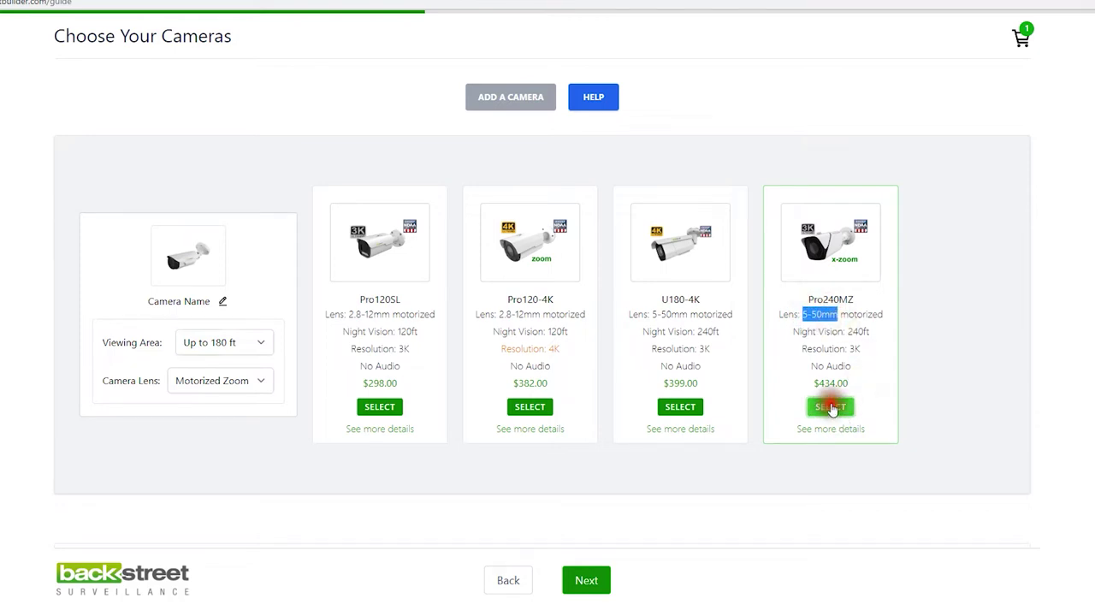
{"action": "left_click", "coordinate": [831, 407]}
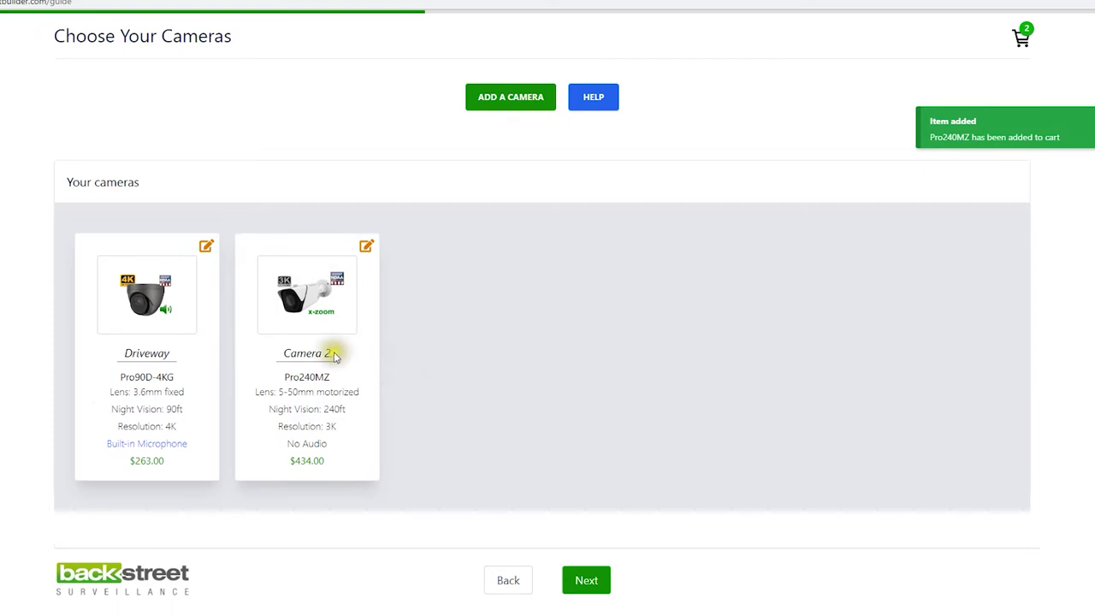
Rename the second camera to Street Camera and open a new camera slot
{"action": "left_click", "coordinate": [366, 246]}
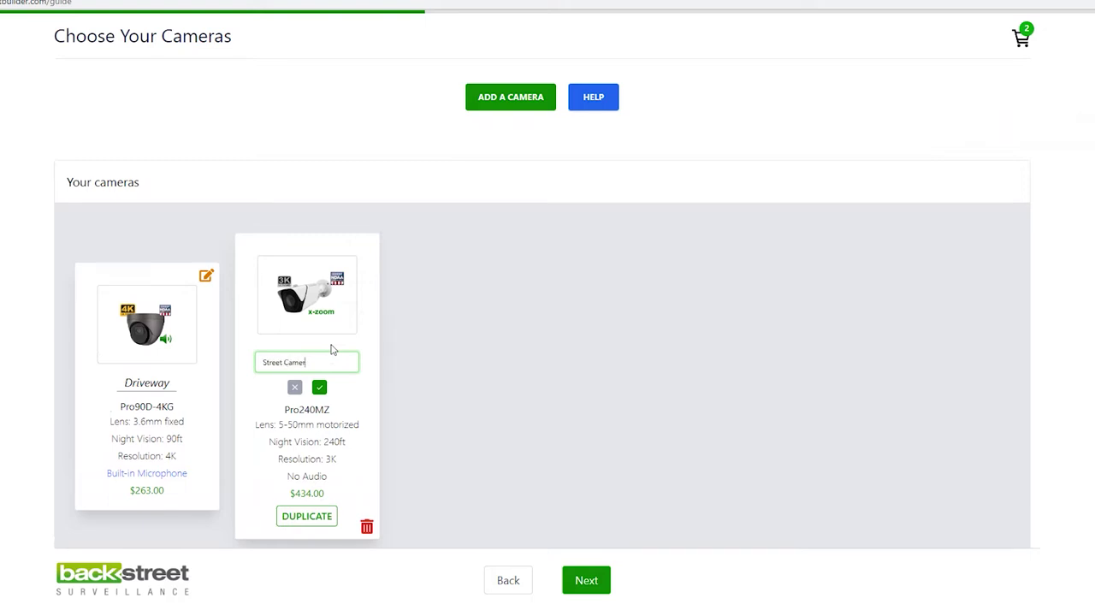
{"action": "left_click", "coordinate": [326, 392]}
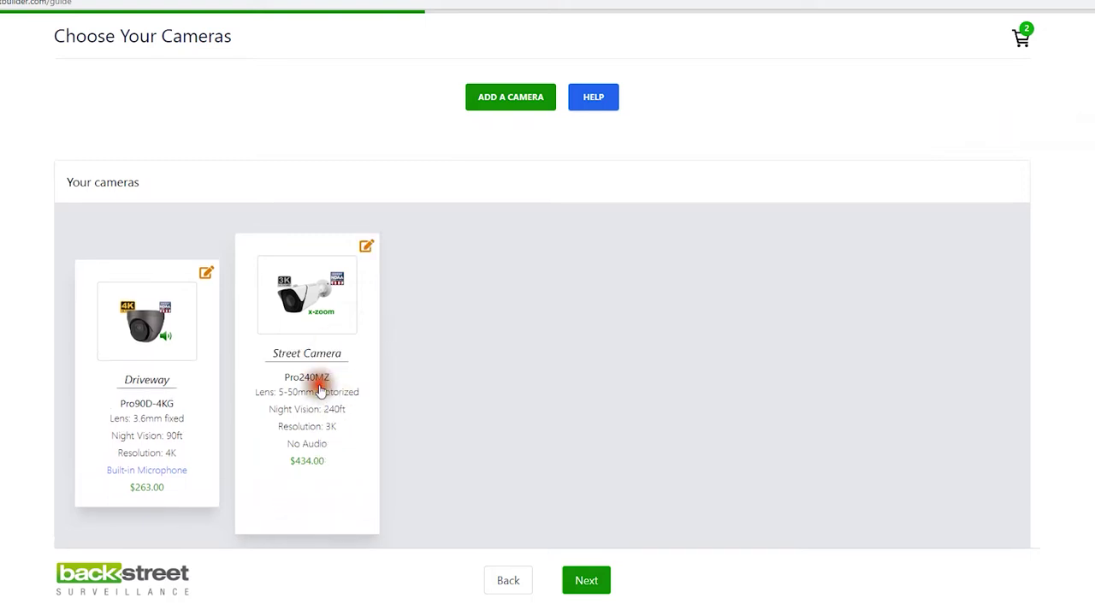
{"action": "left_click", "coordinate": [506, 102]}
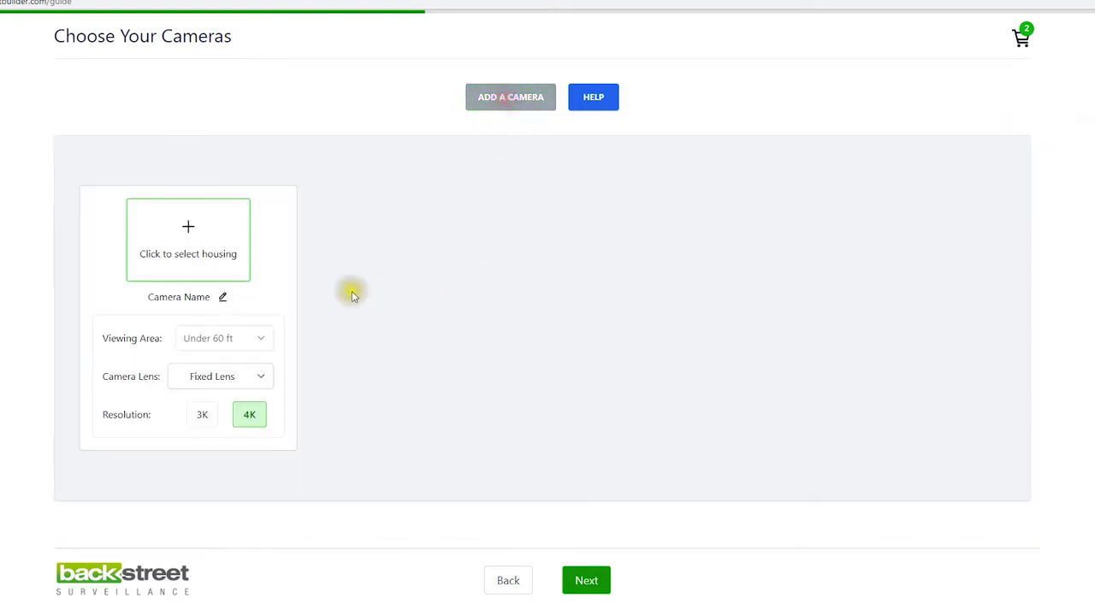
Make the new camera a dome, filtering 3K resolution and comparing manual zoom with fixed lens
{"action": "left_click", "coordinate": [190, 223]}
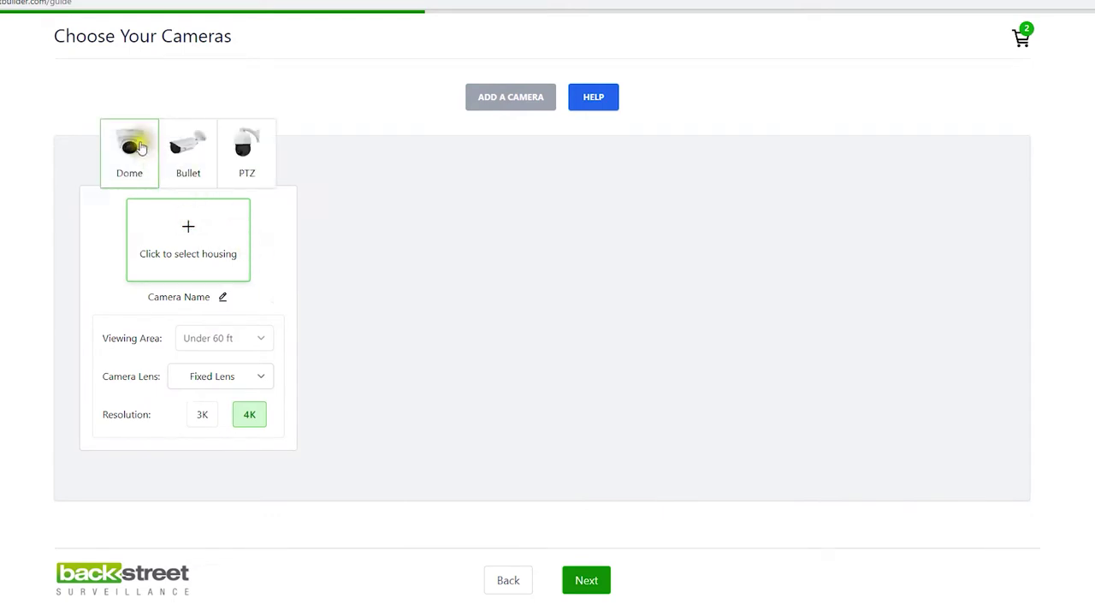
{"action": "left_click", "coordinate": [135, 142]}
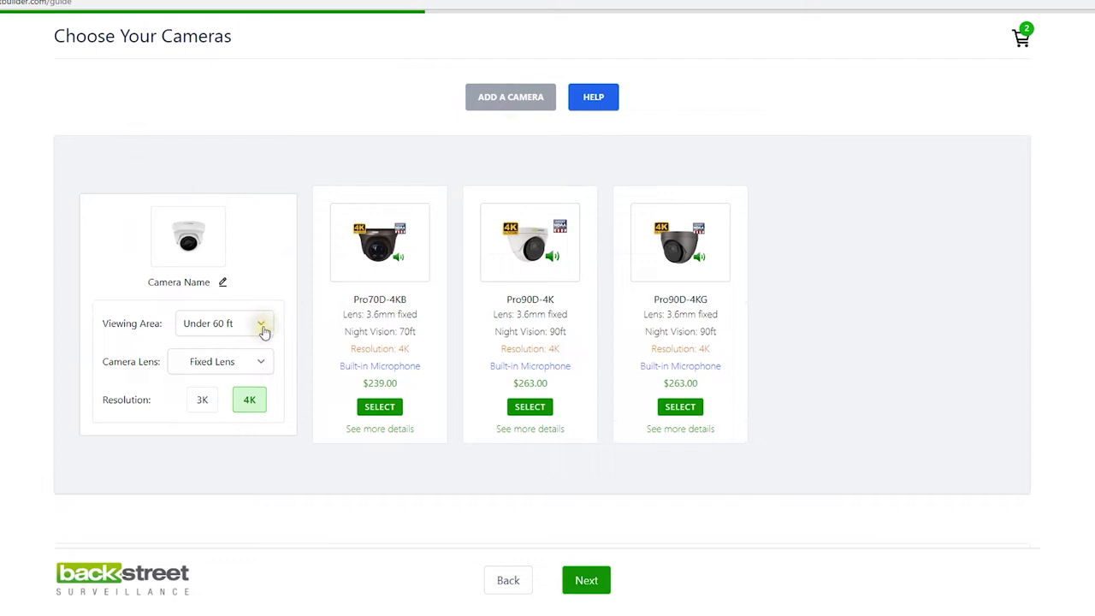
{"action": "left_click", "coordinate": [393, 358]}
{"action": "left_click", "coordinate": [207, 400]}
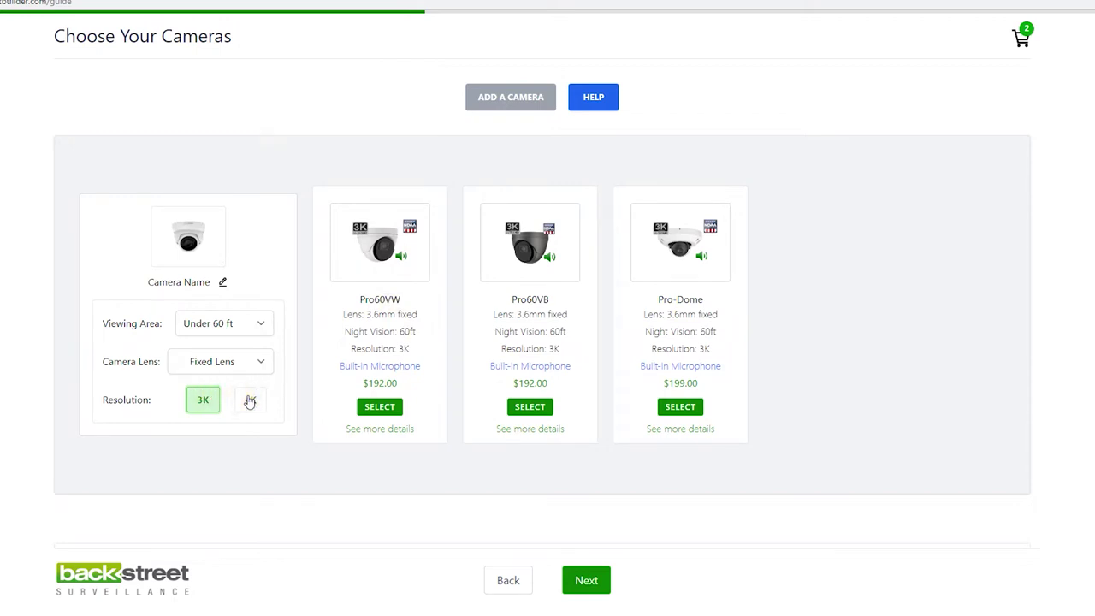
{"action": "left_click", "coordinate": [260, 361]}
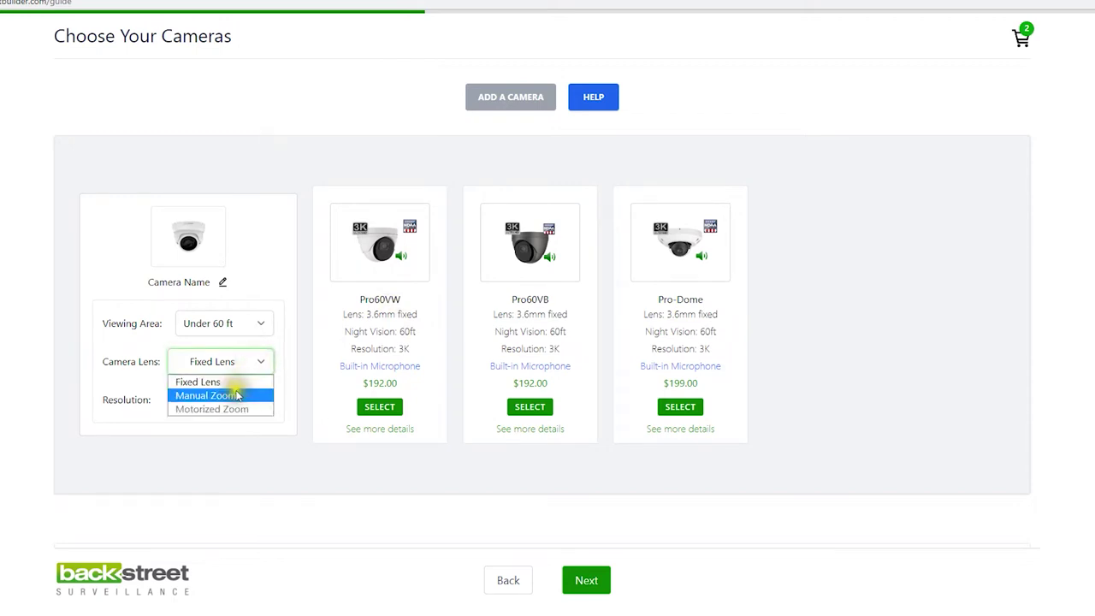
{"action": "left_click", "coordinate": [238, 395]}
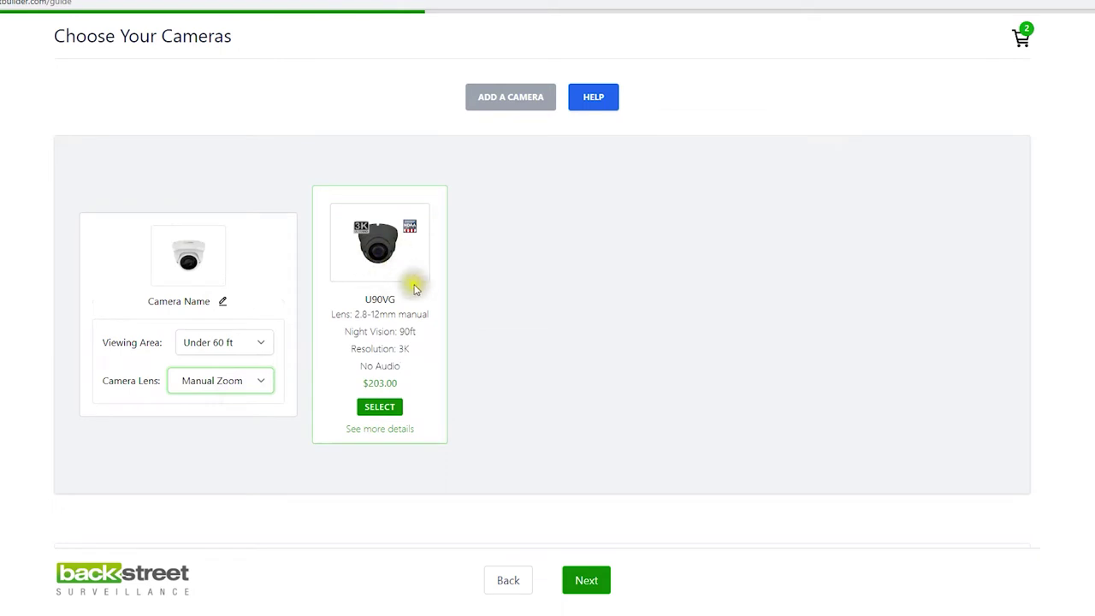
{"action": "left_click", "coordinate": [260, 381]}
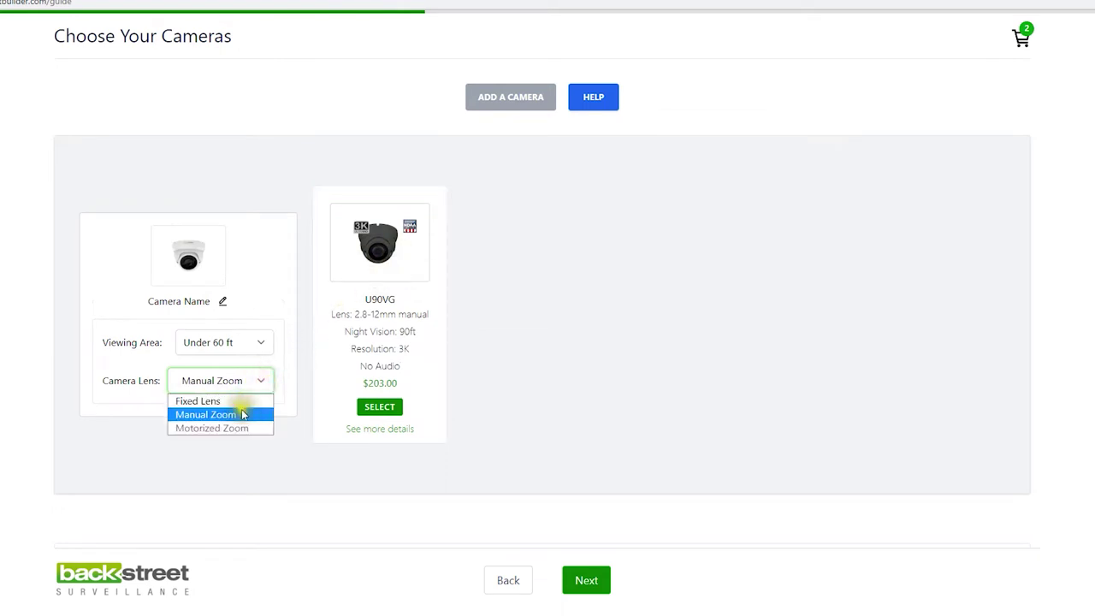
{"action": "left_click", "coordinate": [236, 401]}
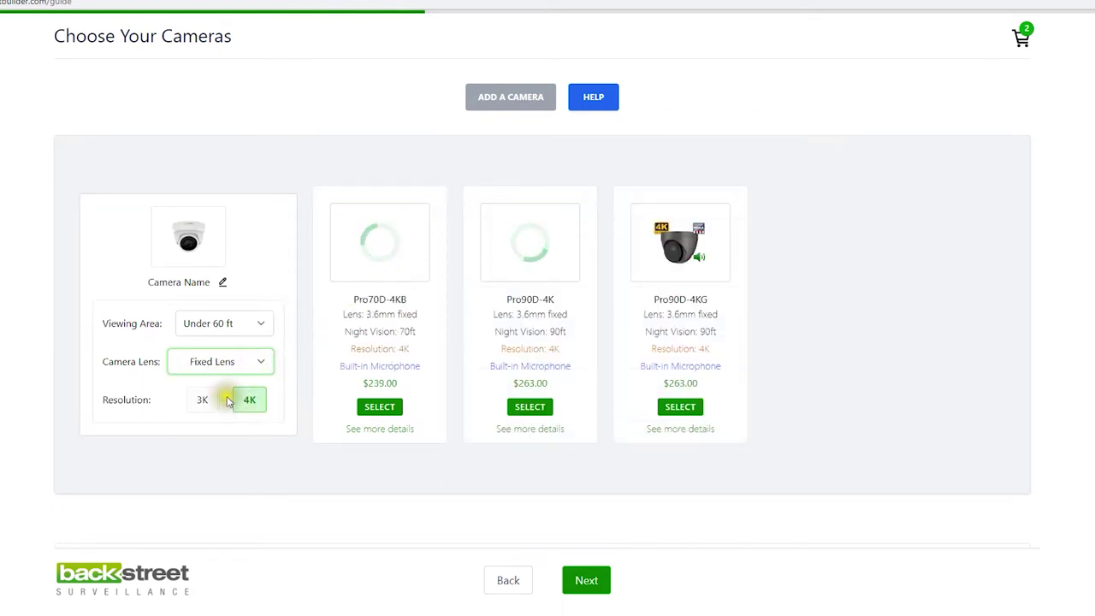
Name it Backyard and add the 3K Pro60VW dome at $192.00
{"action": "left_click", "coordinate": [221, 282]}
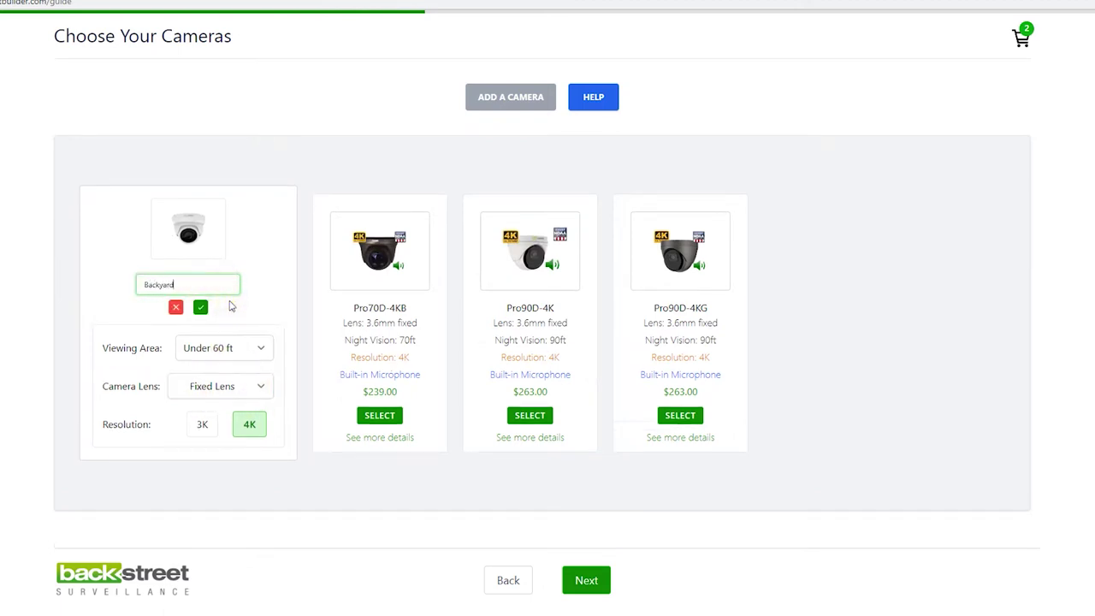
{"action": "left_click", "coordinate": [201, 308]}
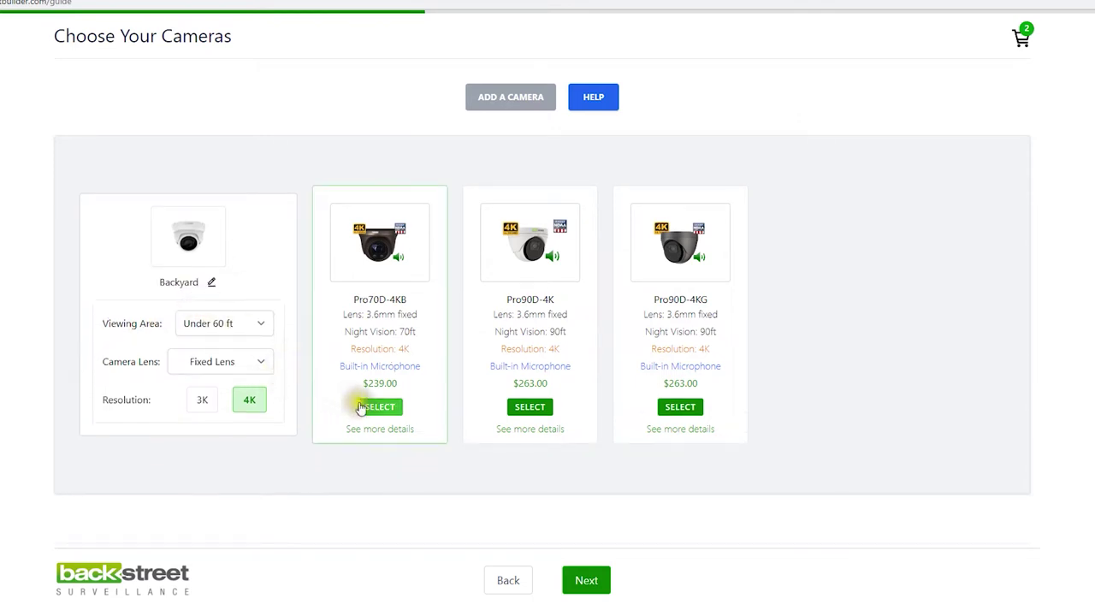
{"action": "left_click", "coordinate": [195, 396]}
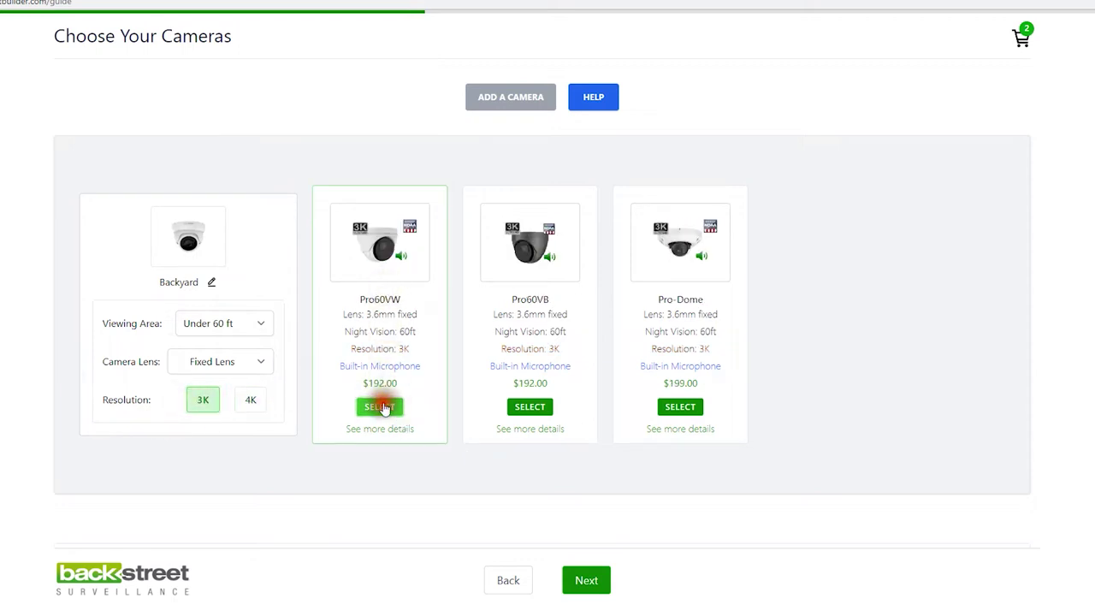
{"action": "left_click", "coordinate": [379, 407]}
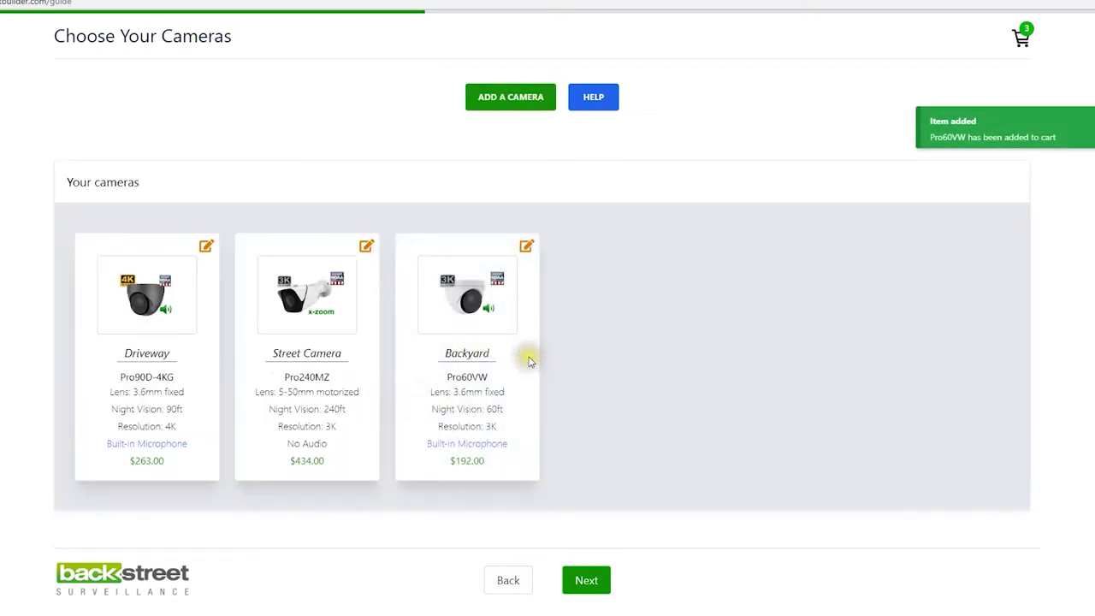
Add a fourth 3K Pro60VW dome camera and rename Camera 4 to Backyard 2
{"action": "left_click", "coordinate": [513, 101]}
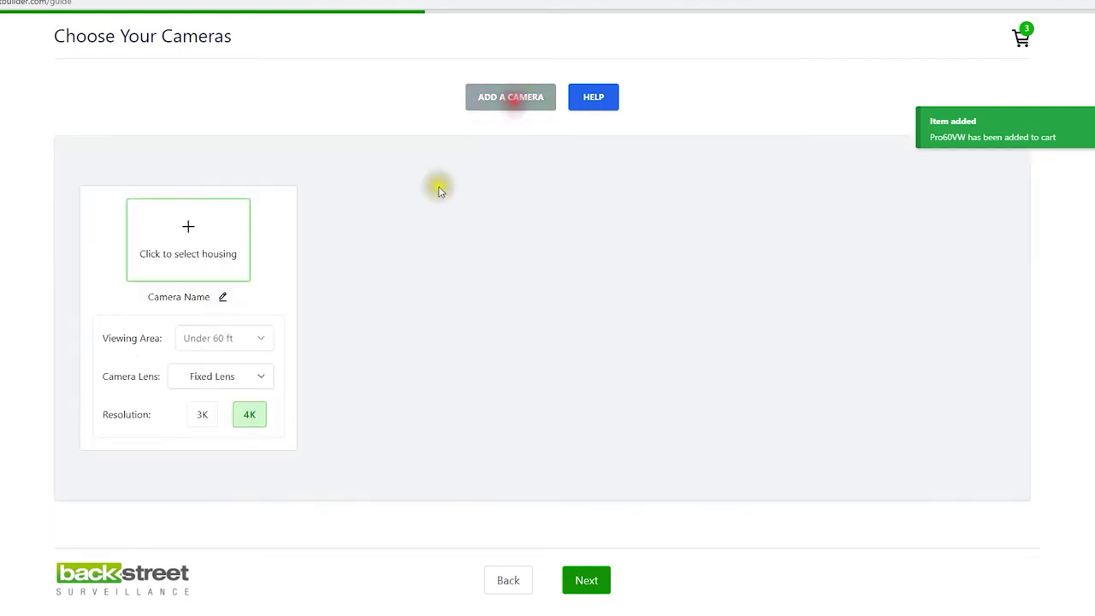
{"action": "left_click", "coordinate": [190, 227]}
{"action": "left_click", "coordinate": [132, 159]}
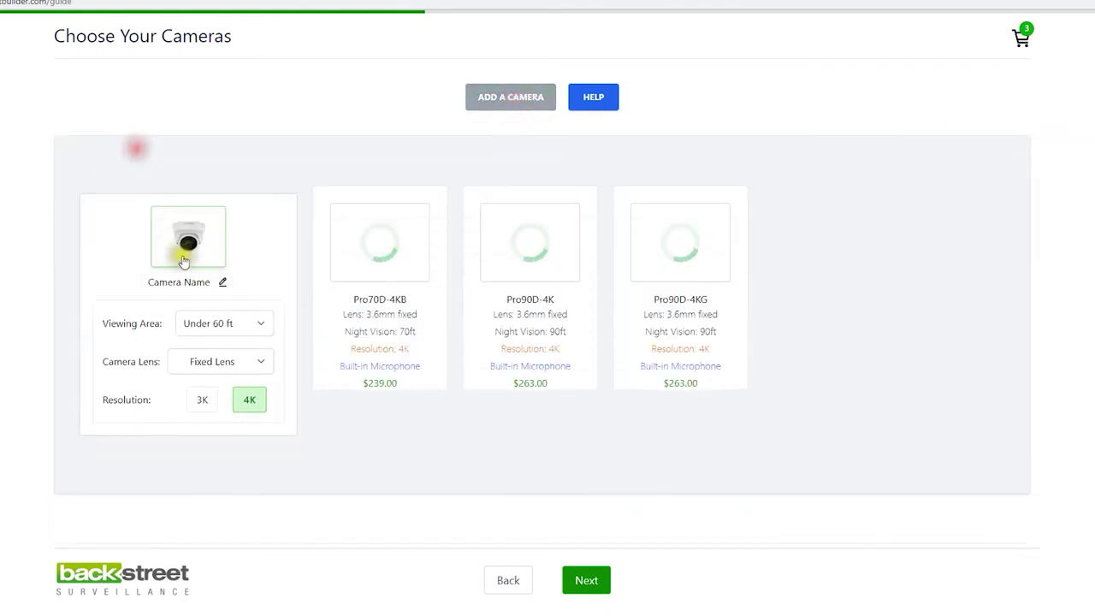
{"action": "left_click", "coordinate": [203, 400]}
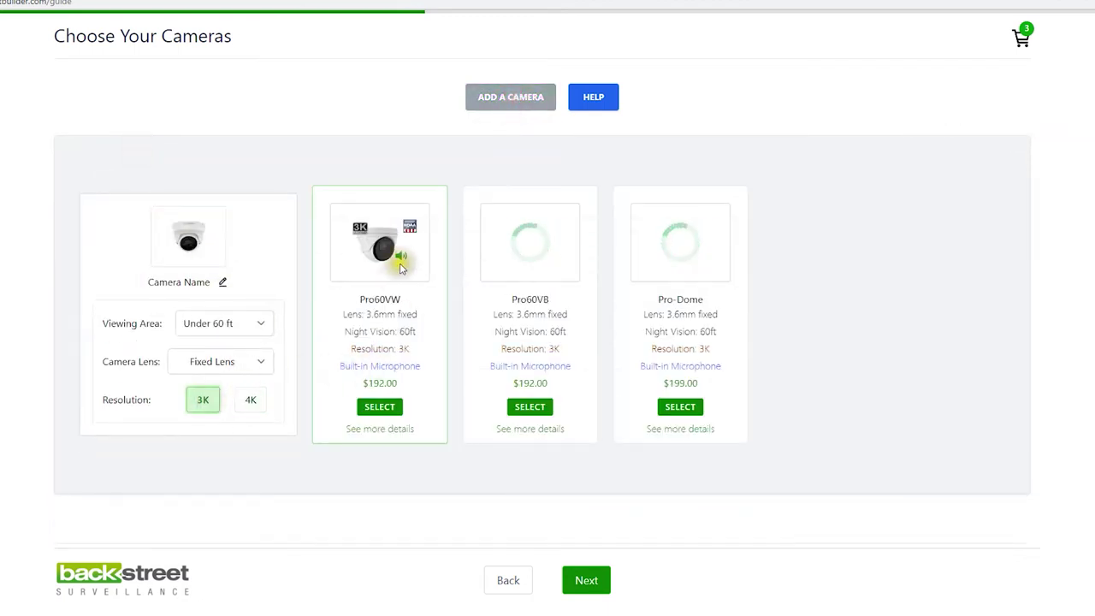
{"action": "left_click", "coordinate": [379, 406]}
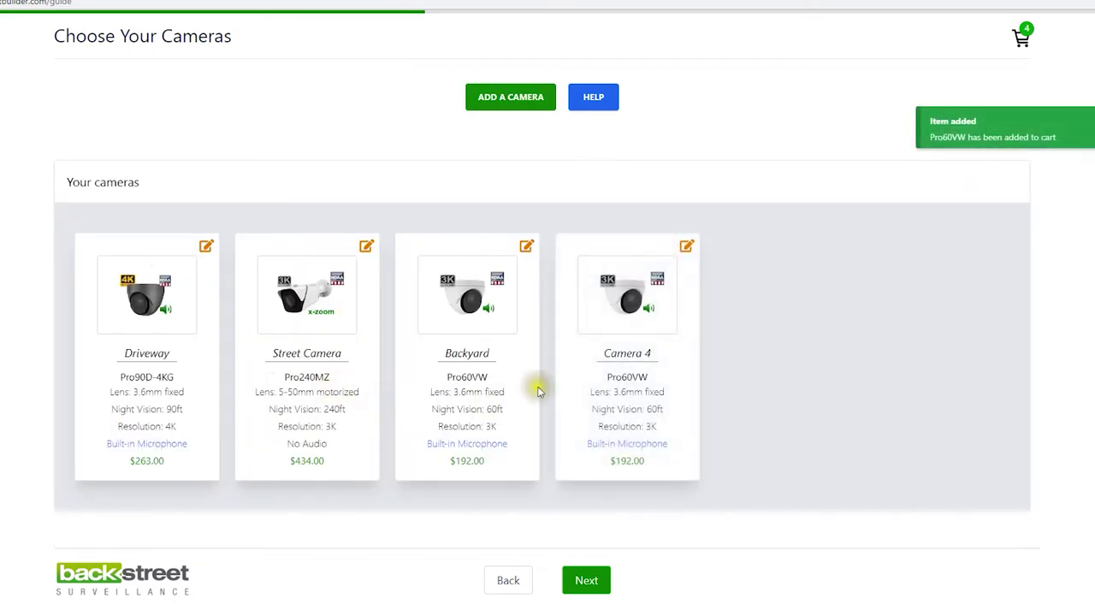
{"action": "left_click", "coordinate": [685, 247]}
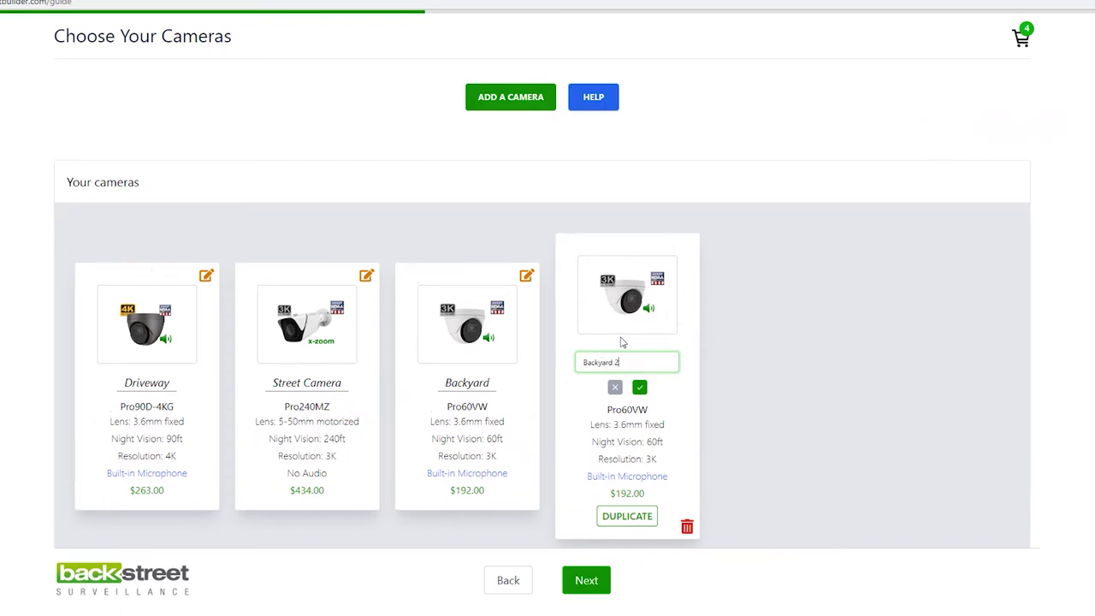
{"action": "left_click", "coordinate": [642, 386]}
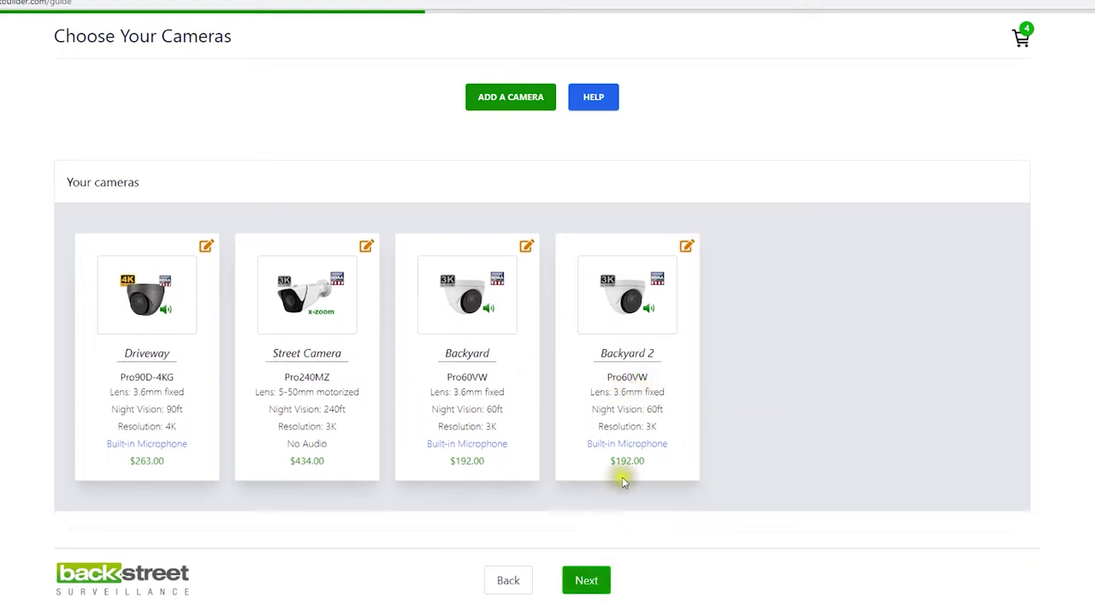
{"action": "left_click", "coordinate": [587, 580]}
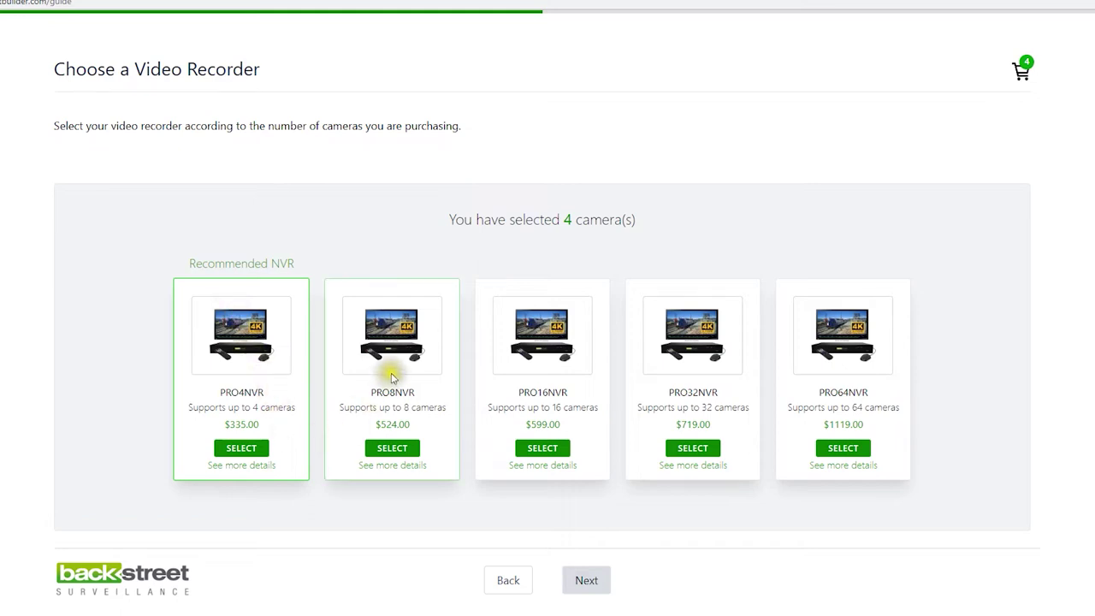
Add the $524.00 PRO8NVR recorder to the cart and continue to hard drives
{"action": "left_click", "coordinate": [392, 448]}
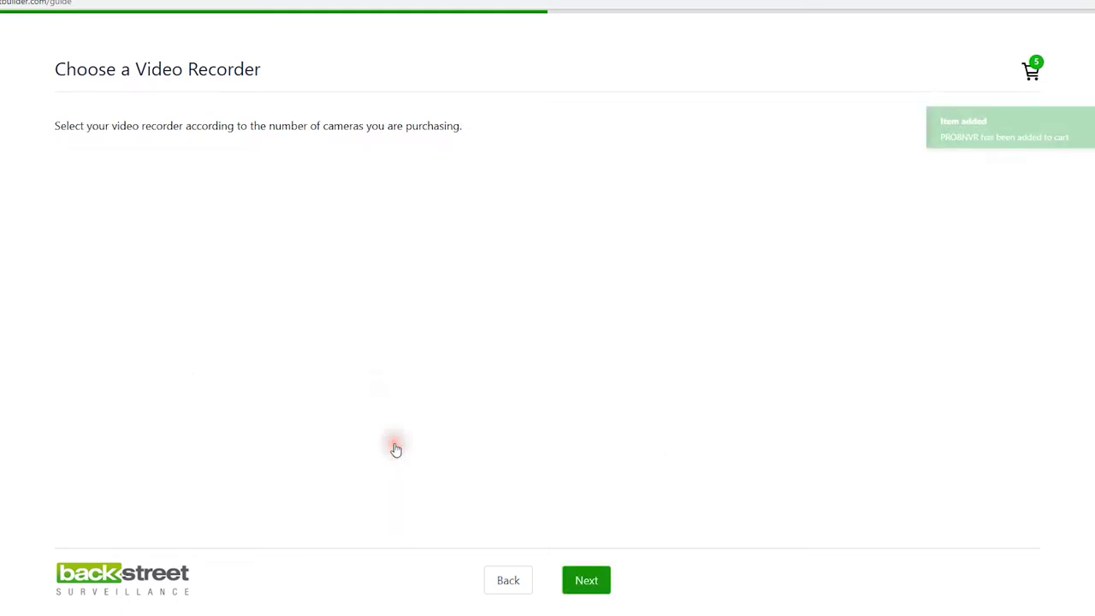
{"action": "left_click", "coordinate": [597, 581]}
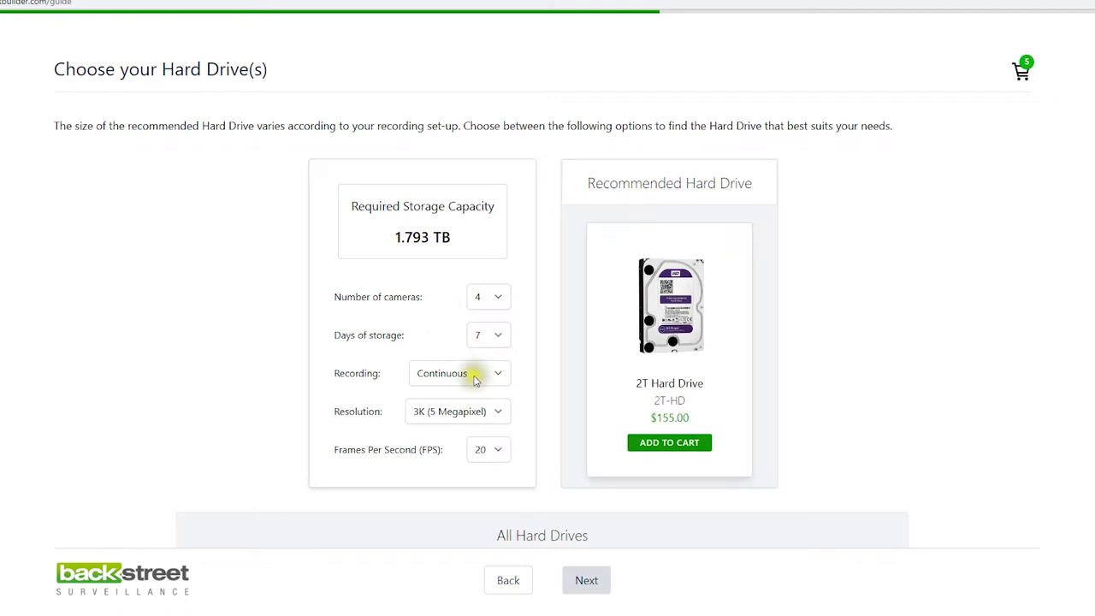
Size storage for 4K (8 Megapixel) at 20 FPS and add the $203.00 4T Hard Drive
{"action": "left_click", "coordinate": [488, 410]}
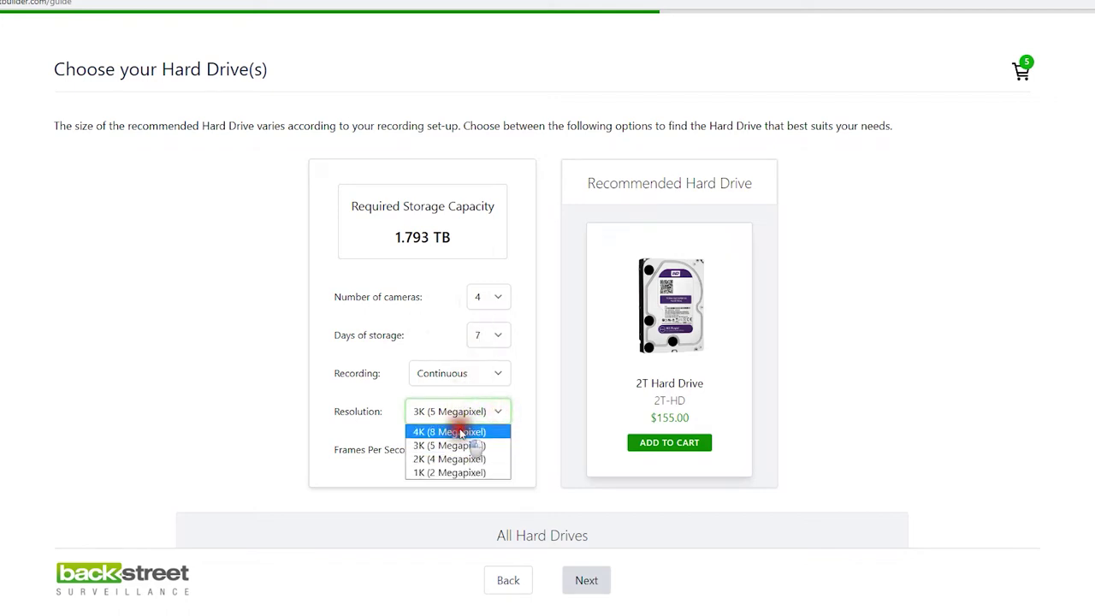
{"action": "left_click", "coordinate": [460, 432]}
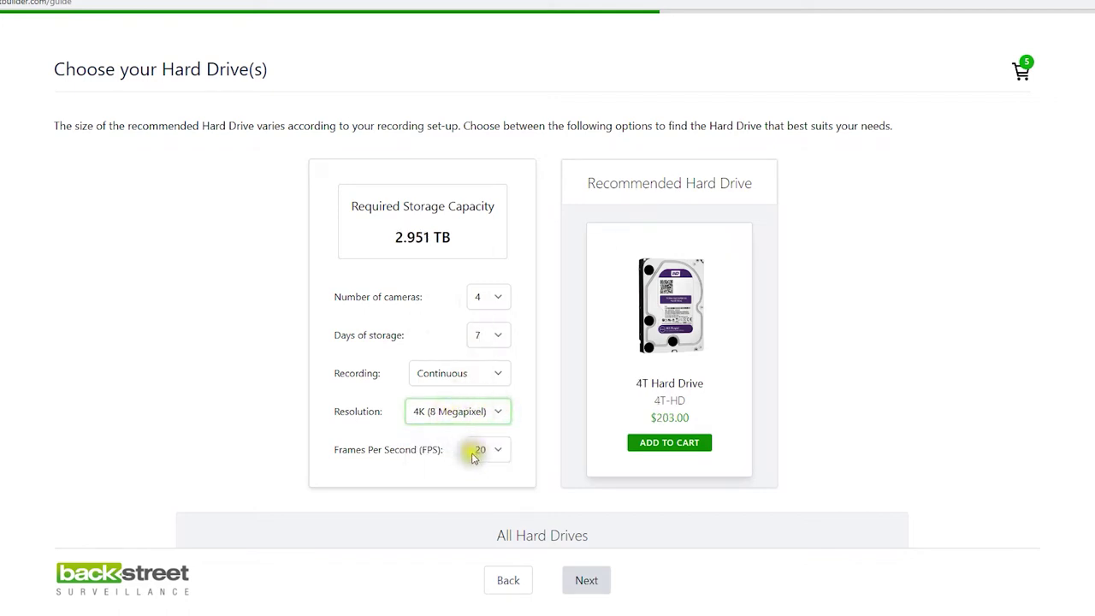
{"action": "left_click", "coordinate": [499, 450]}
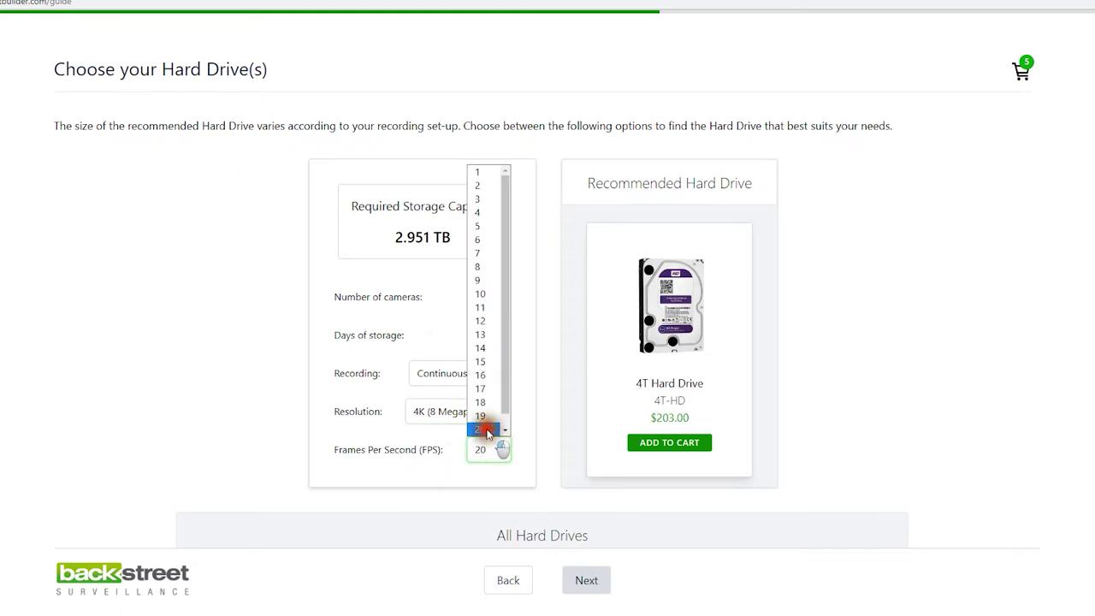
{"action": "left_click", "coordinate": [487, 431]}
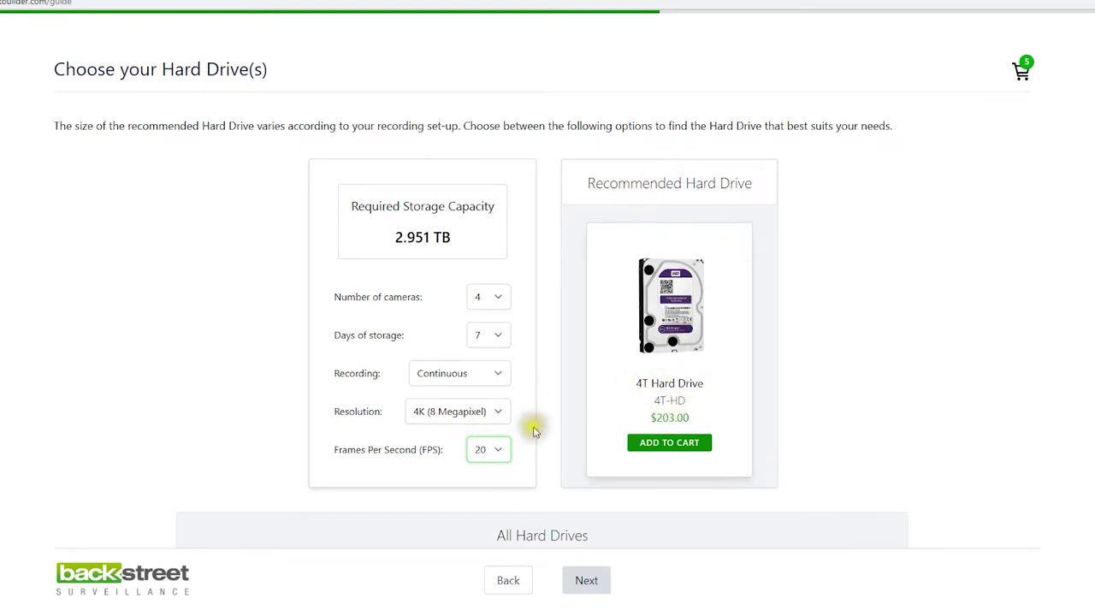
{"action": "left_click", "coordinate": [670, 442]}
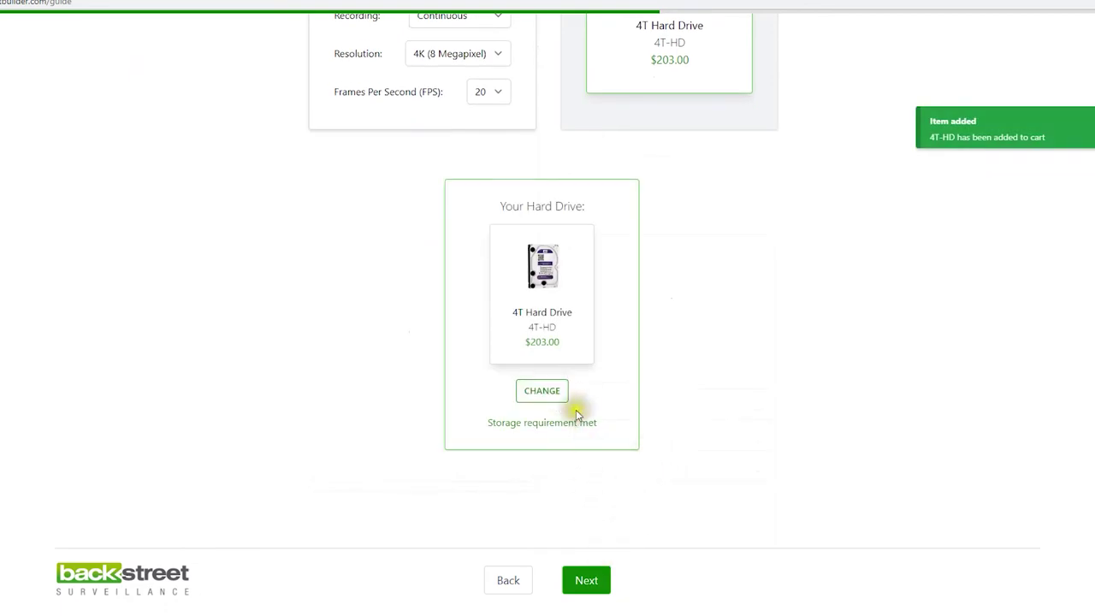
{"action": "left_click", "coordinate": [585, 580]}
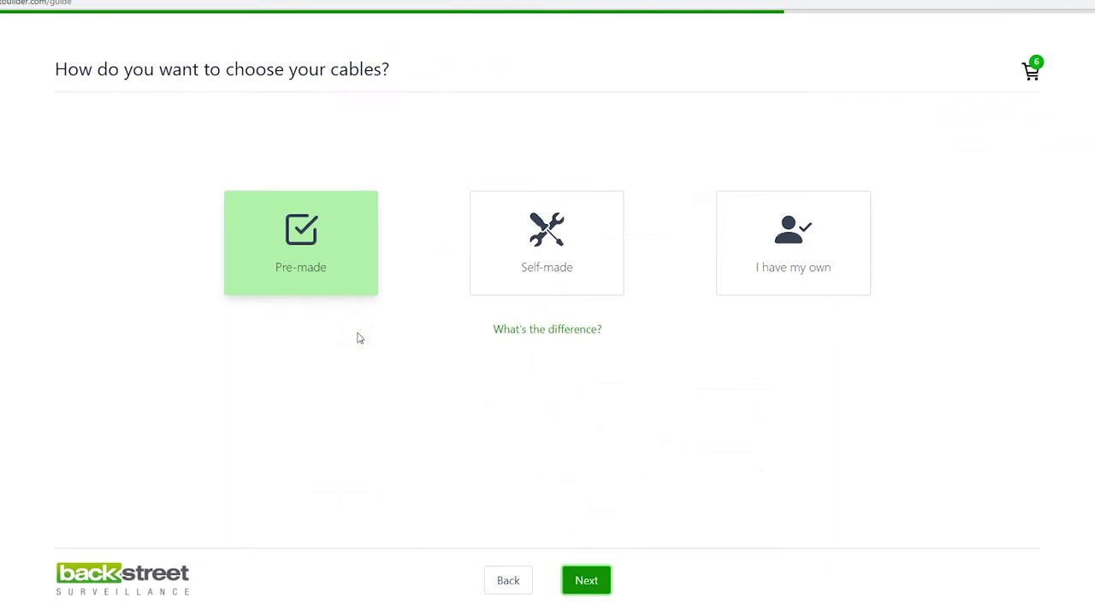
Try the own-cables and self-made options, then choose Pre-made cables and continue
{"action": "left_click", "coordinate": [768, 226]}
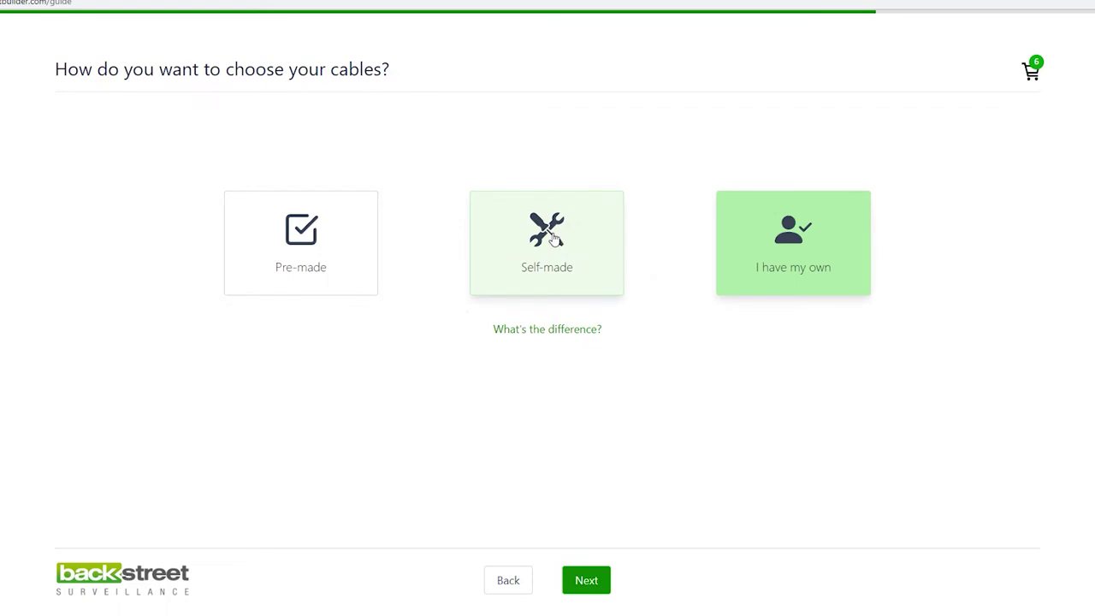
{"action": "left_click", "coordinate": [555, 239]}
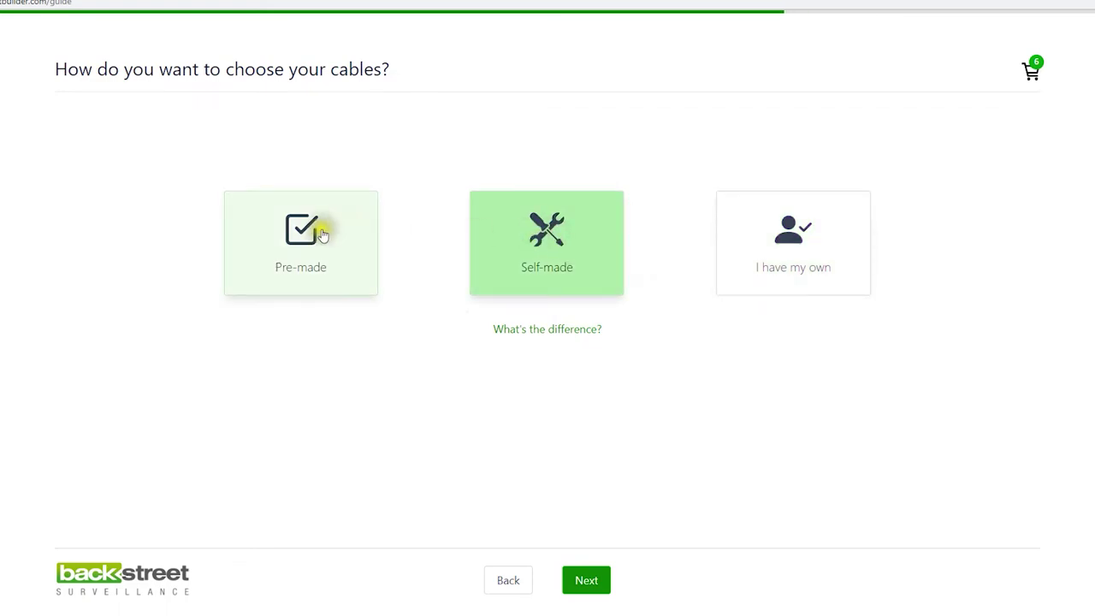
{"action": "left_click", "coordinate": [293, 231]}
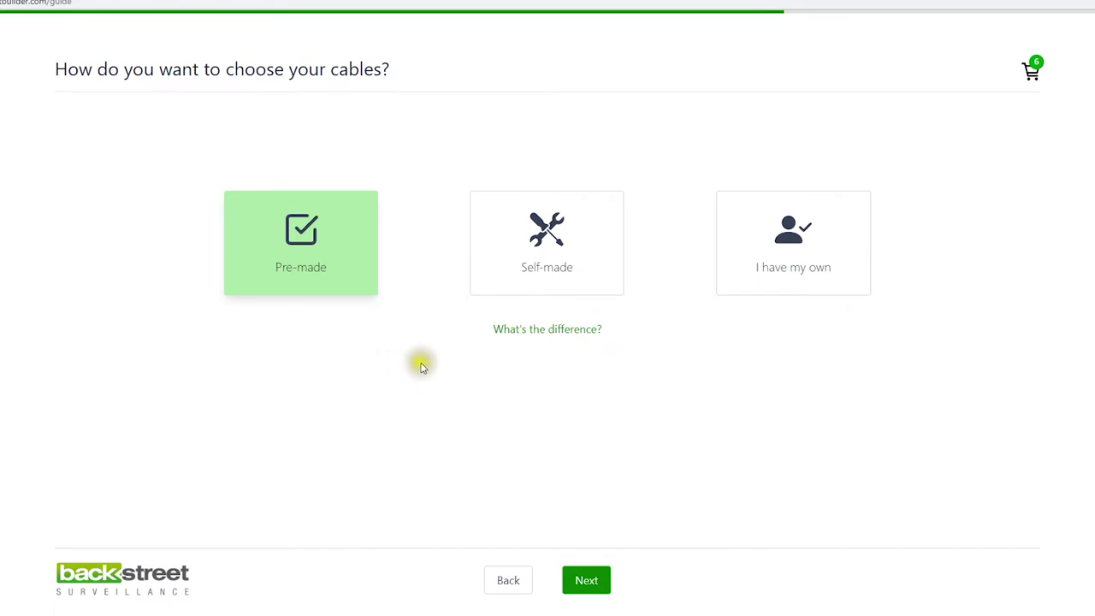
{"action": "left_click", "coordinate": [586, 580]}
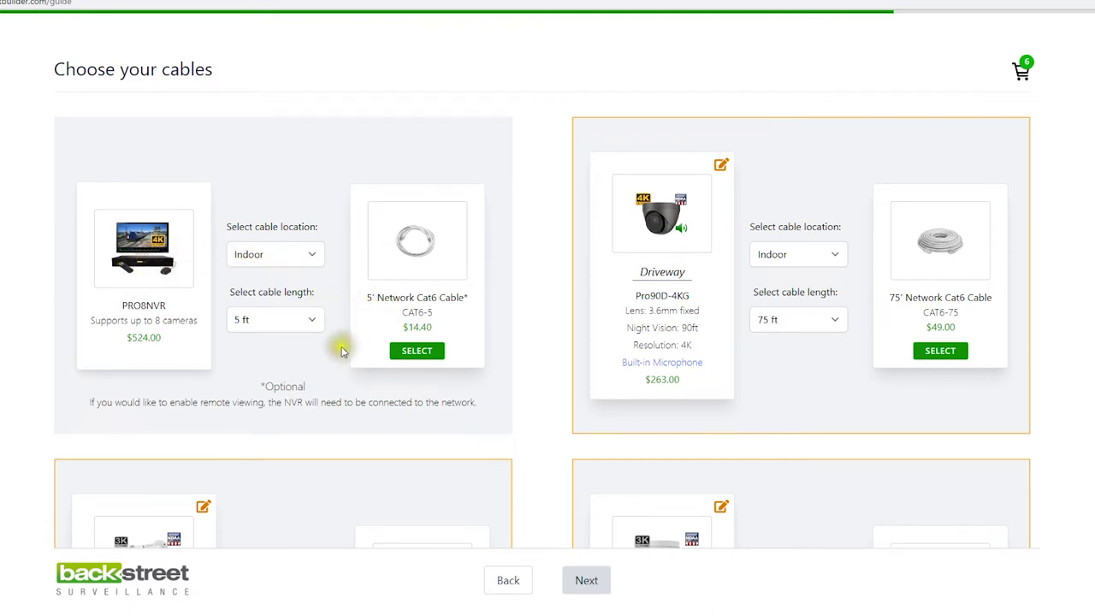
Add the 5' Network Cat6 Cable (CAT6-5) for the PRO8NVR recorder
{"action": "left_click", "coordinate": [310, 319]}
{"action": "left_click", "coordinate": [312, 320]}
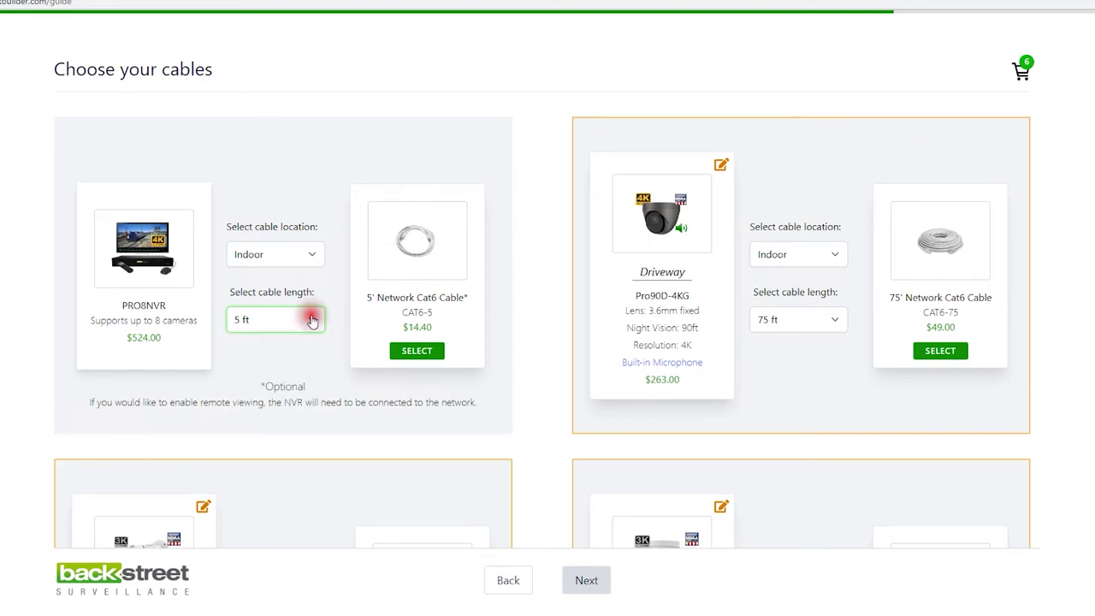
{"action": "left_click", "coordinate": [399, 359]}
{"action": "scroll", "coordinate": [419, 347], "scroll_direction": "down", "scroll_amount": 1}
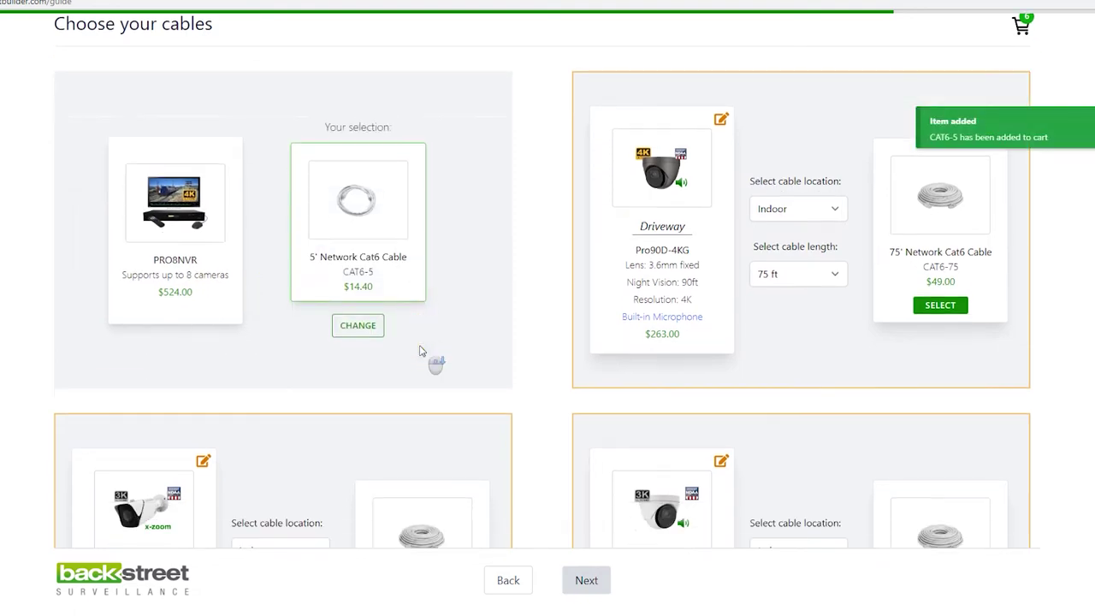
{"action": "scroll", "coordinate": [420, 351], "scroll_direction": "down", "scroll_amount": 3}
{"action": "scroll", "coordinate": [556, 316], "scroll_direction": "up", "scroll_amount": 3}
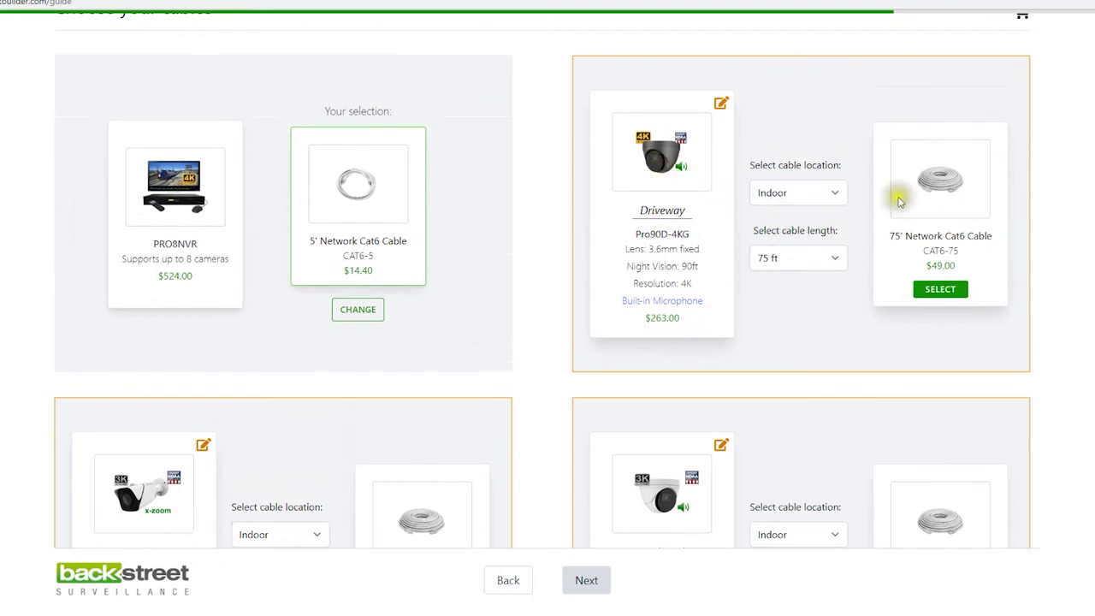
Add a 25 ft indoor cable for the Driveway camera
{"action": "left_click", "coordinate": [840, 193]}
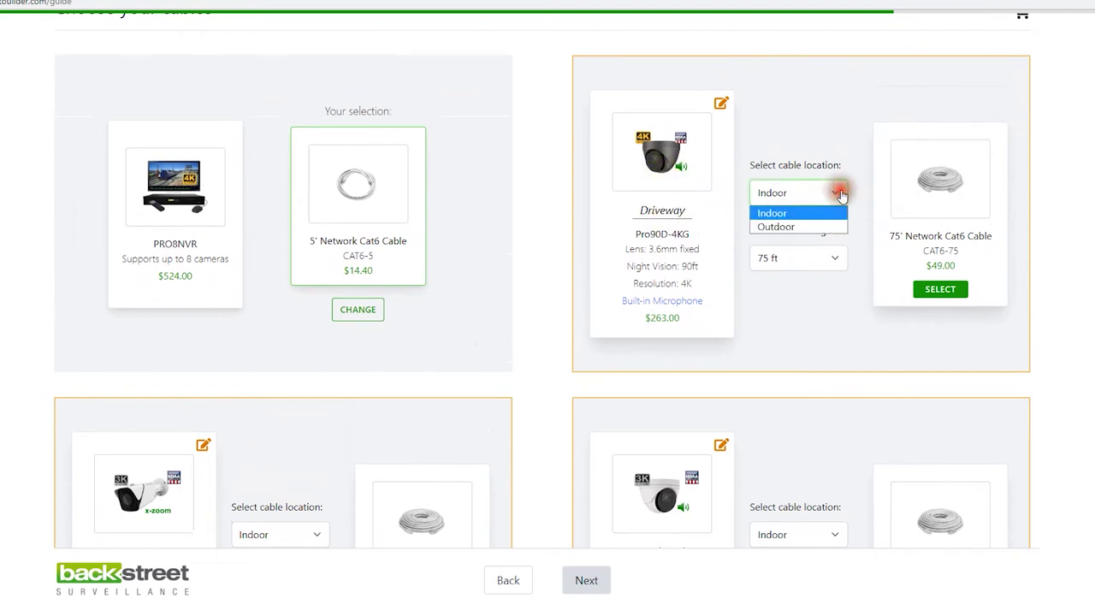
{"action": "left_click", "coordinate": [789, 214]}
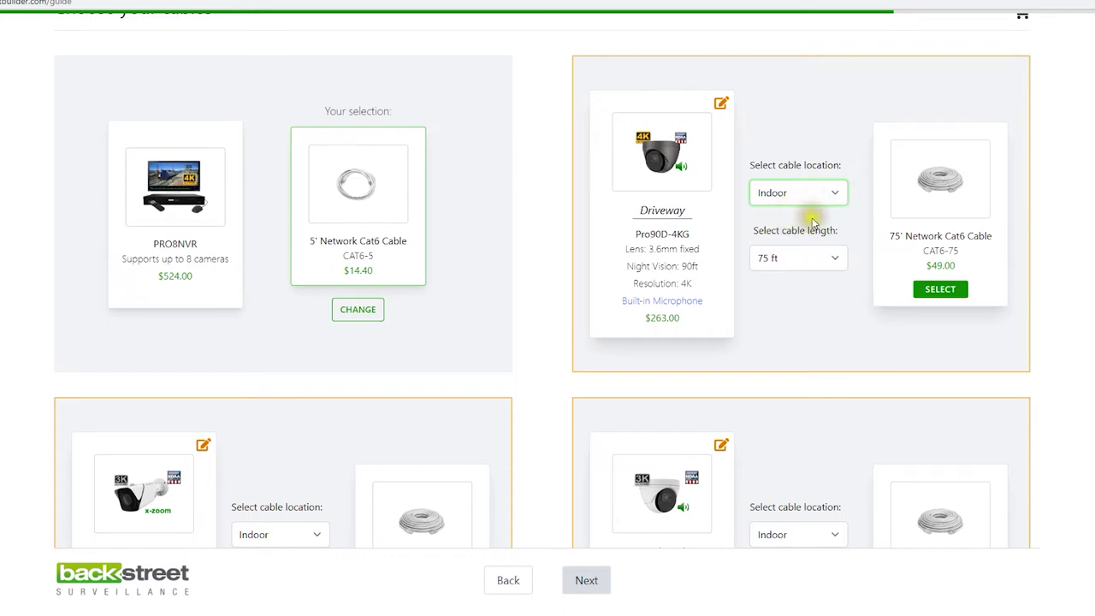
{"action": "left_click", "coordinate": [834, 260]}
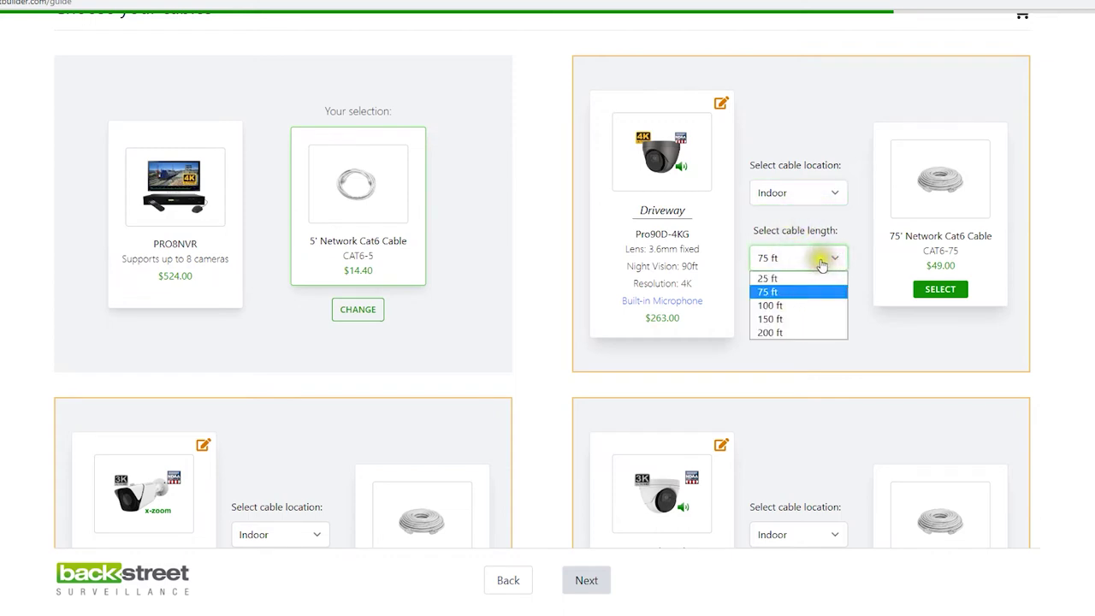
{"action": "left_click", "coordinate": [786, 282]}
{"action": "left_click", "coordinate": [946, 288]}
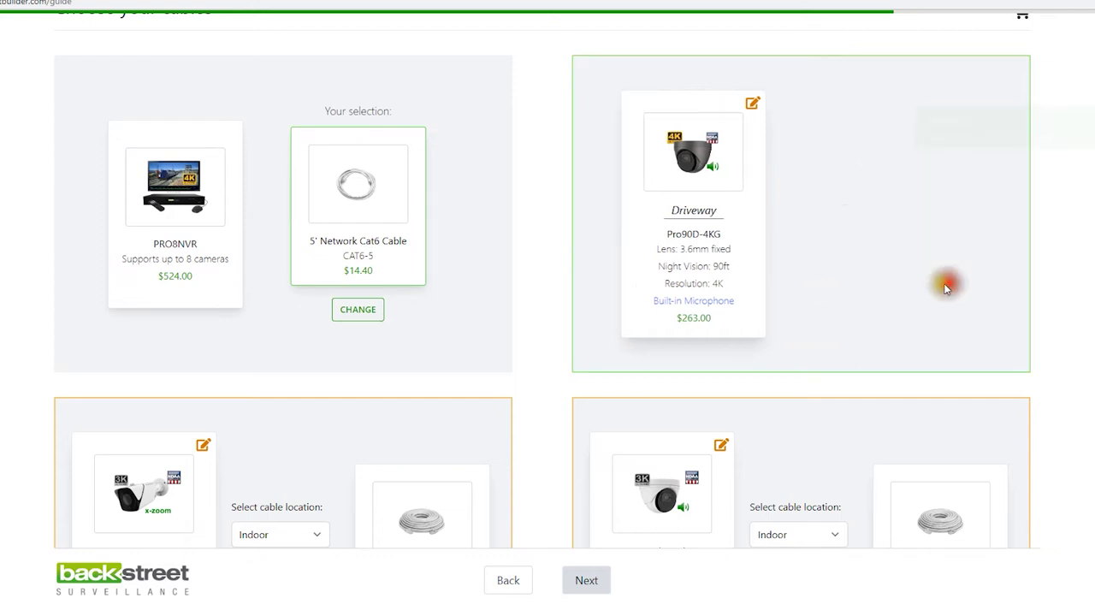
Add a 100' Outdoor Cat6 Cable for the Street Camera
{"action": "scroll", "coordinate": [650, 261], "scroll_direction": "down", "scroll_amount": 2}
{"action": "scroll", "coordinate": [627, 272], "scroll_direction": "down", "scroll_amount": 1}
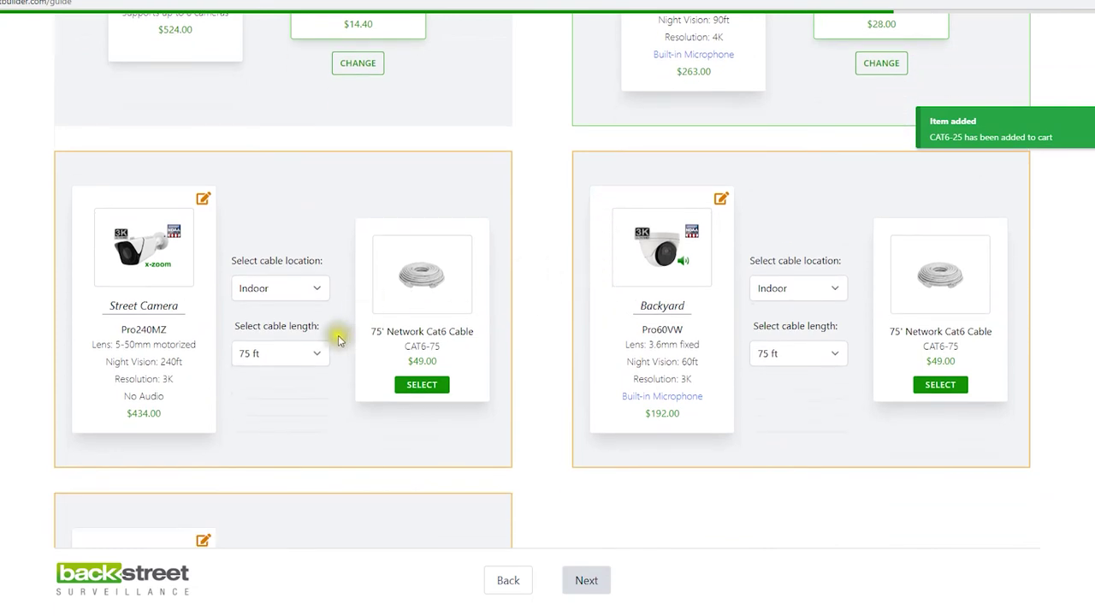
{"action": "left_click", "coordinate": [301, 288]}
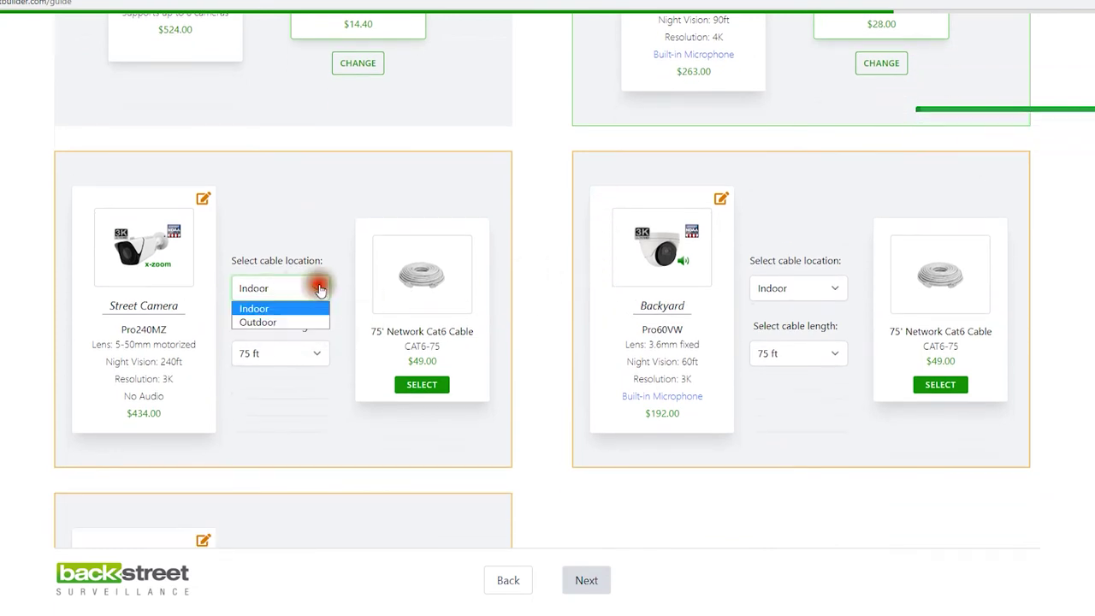
{"action": "left_click", "coordinate": [271, 318]}
{"action": "left_click", "coordinate": [318, 327]}
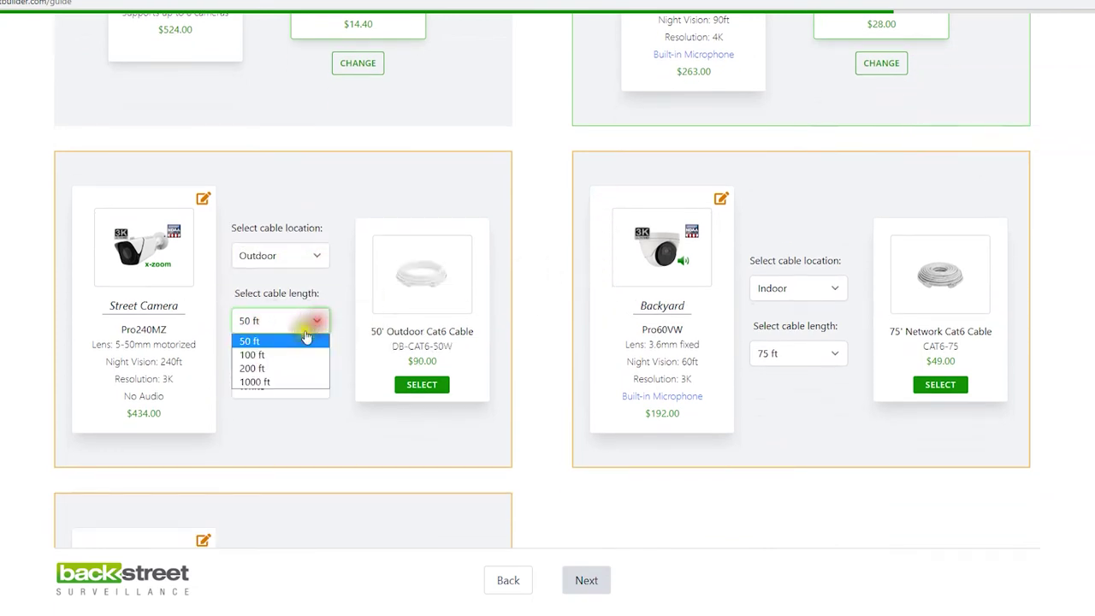
{"action": "left_click", "coordinate": [272, 352]}
{"action": "left_click", "coordinate": [424, 385]}
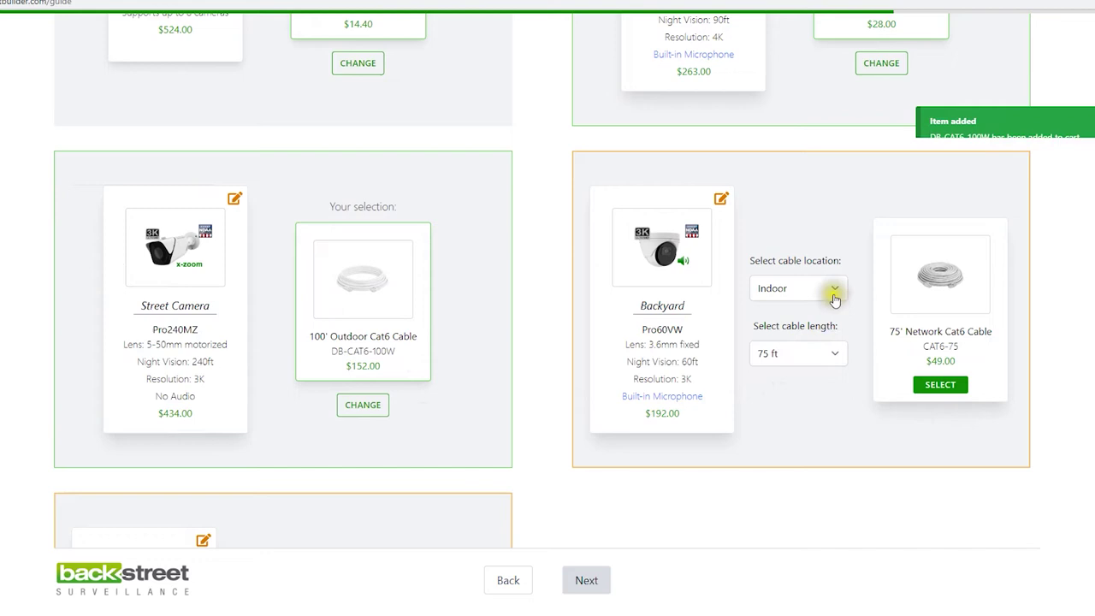
Add a 75' cable for Backyard and a 100' cable for Backyard 2, then continue
{"action": "left_click", "coordinate": [830, 352]}
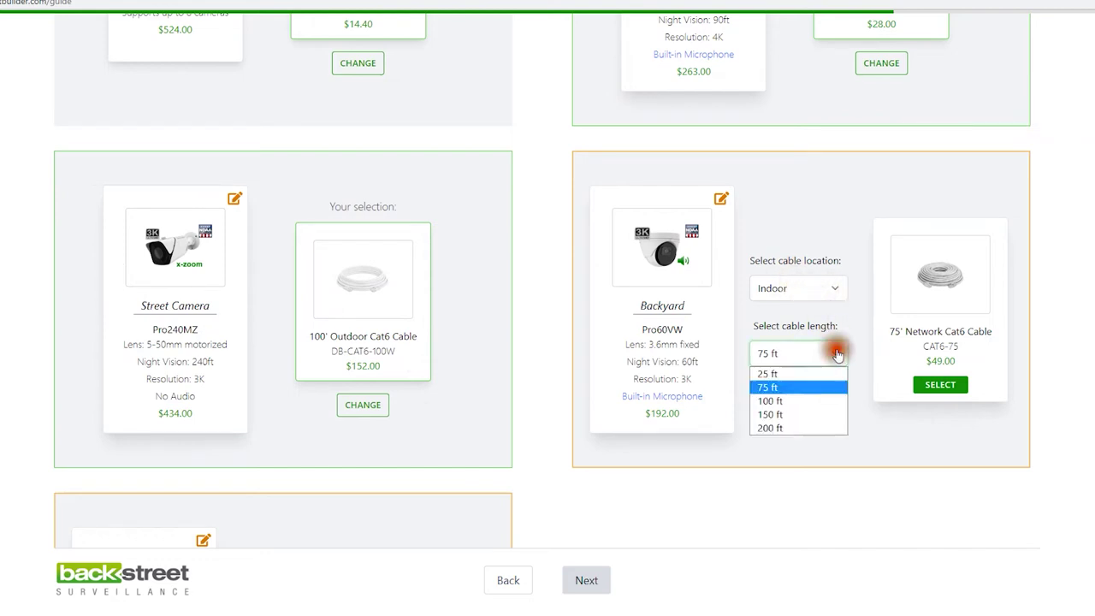
{"action": "left_click", "coordinate": [817, 392]}
{"action": "left_click", "coordinate": [945, 389]}
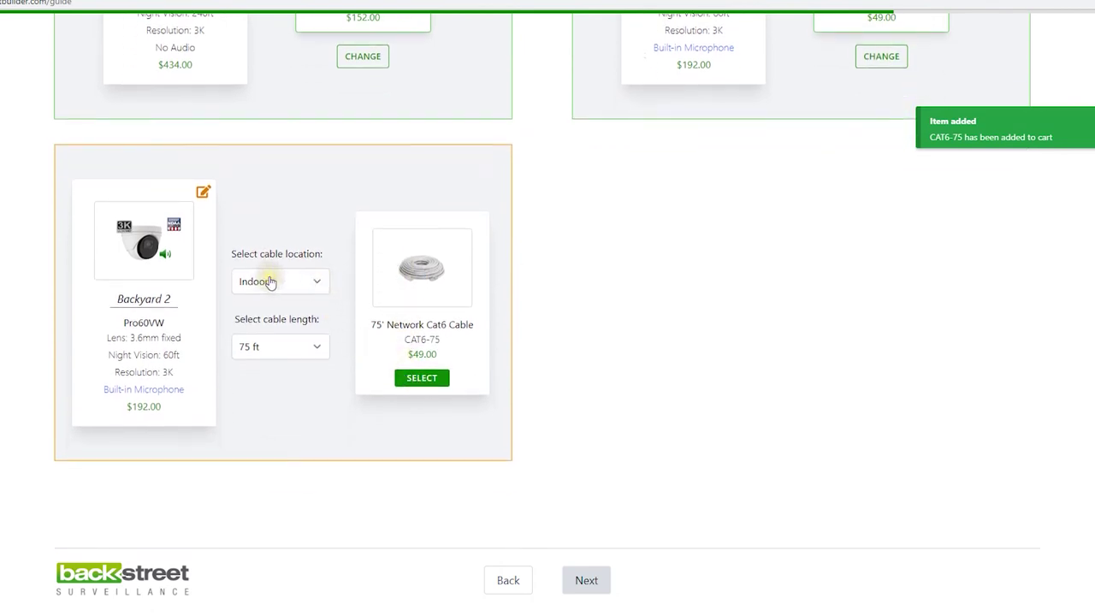
{"action": "left_click", "coordinate": [311, 346]}
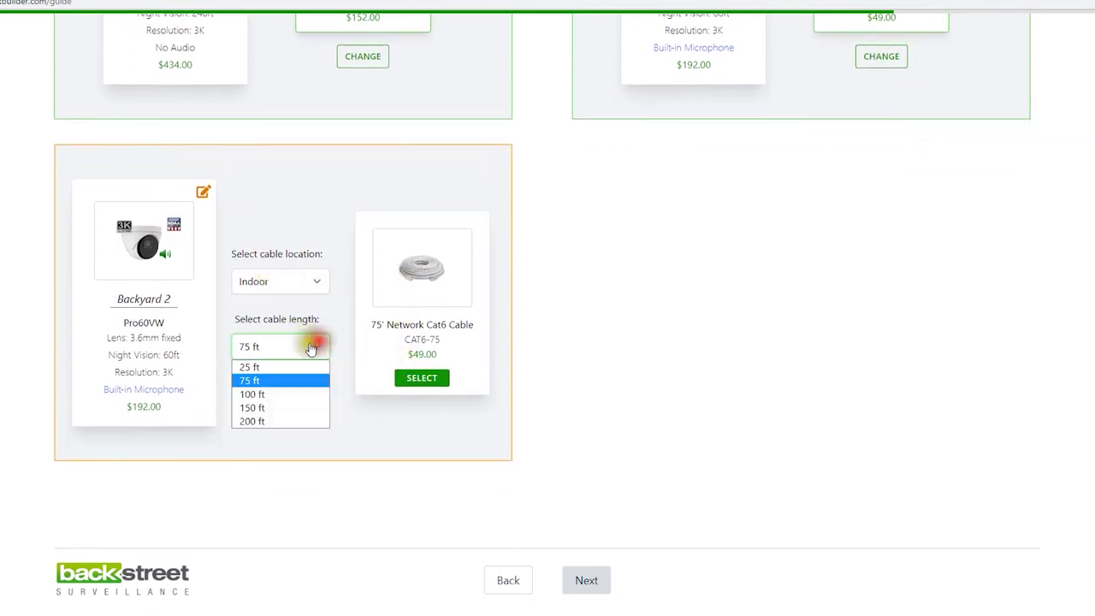
{"action": "left_click", "coordinate": [257, 393]}
{"action": "left_click", "coordinate": [425, 379]}
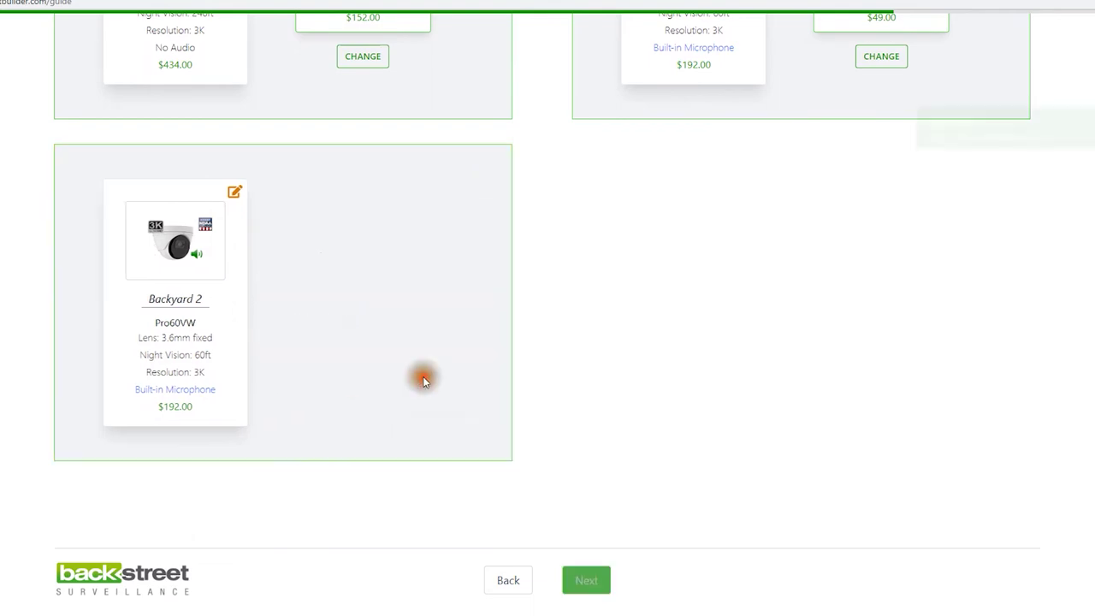
{"action": "scroll", "coordinate": [569, 368], "scroll_direction": "up", "scroll_amount": 10}
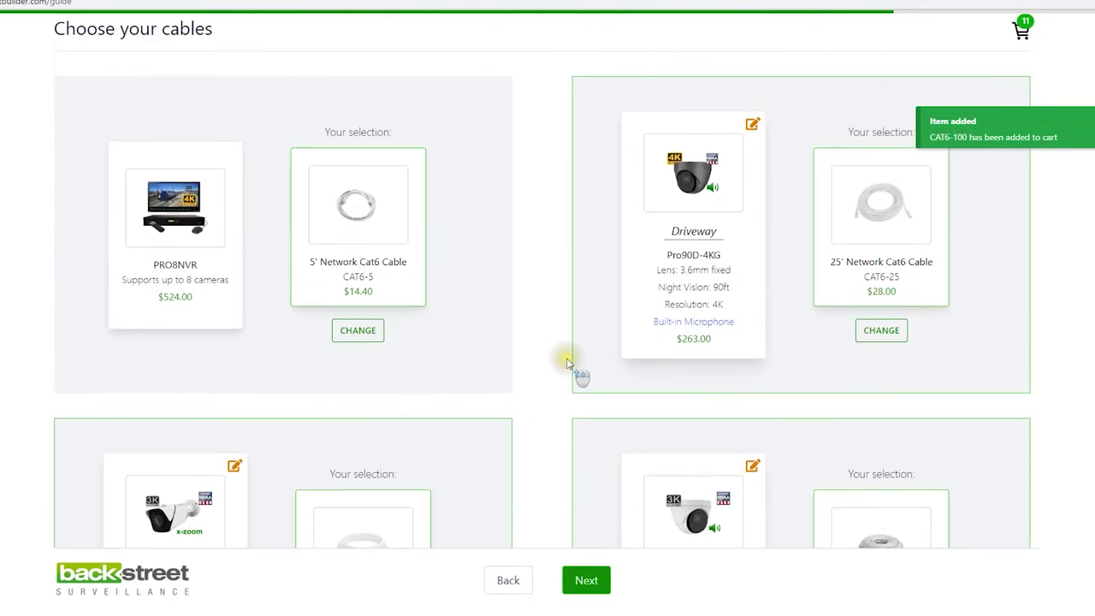
{"action": "scroll", "coordinate": [571, 368], "scroll_direction": "down", "scroll_amount": 8}
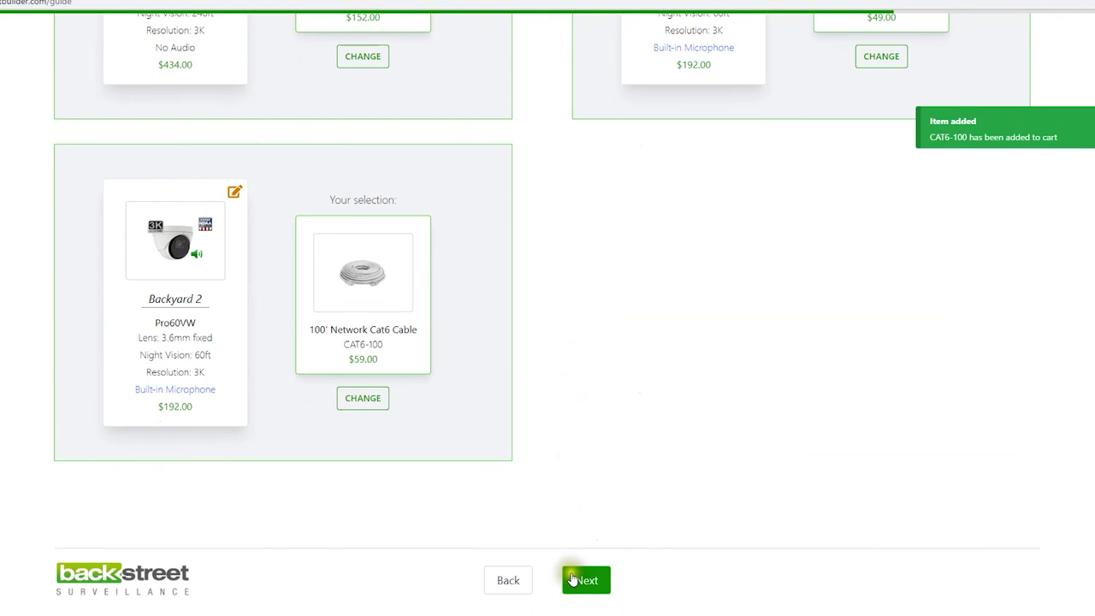
{"action": "left_click", "coordinate": [575, 580]}
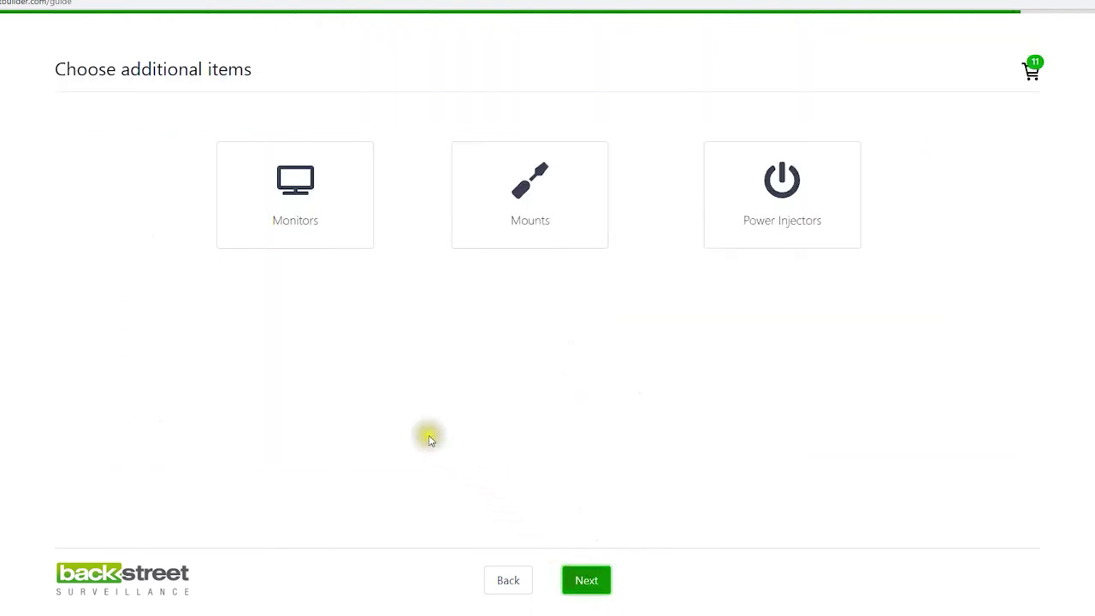
Add the 24 Inch HD Widescreen monitor to the cart
{"action": "left_click", "coordinate": [295, 182]}
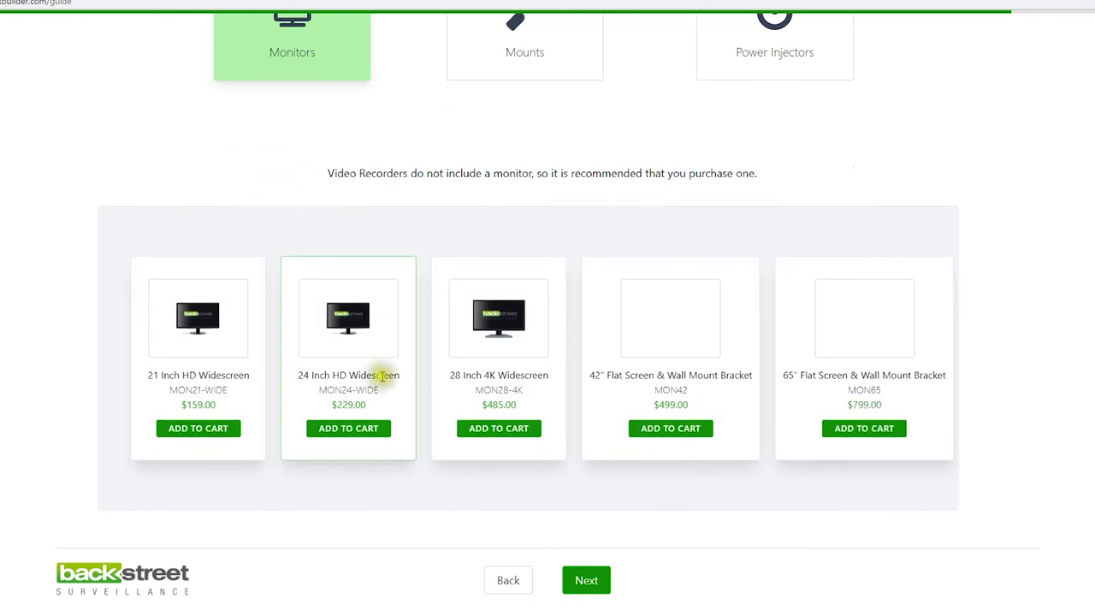
{"action": "left_click", "coordinate": [358, 426]}
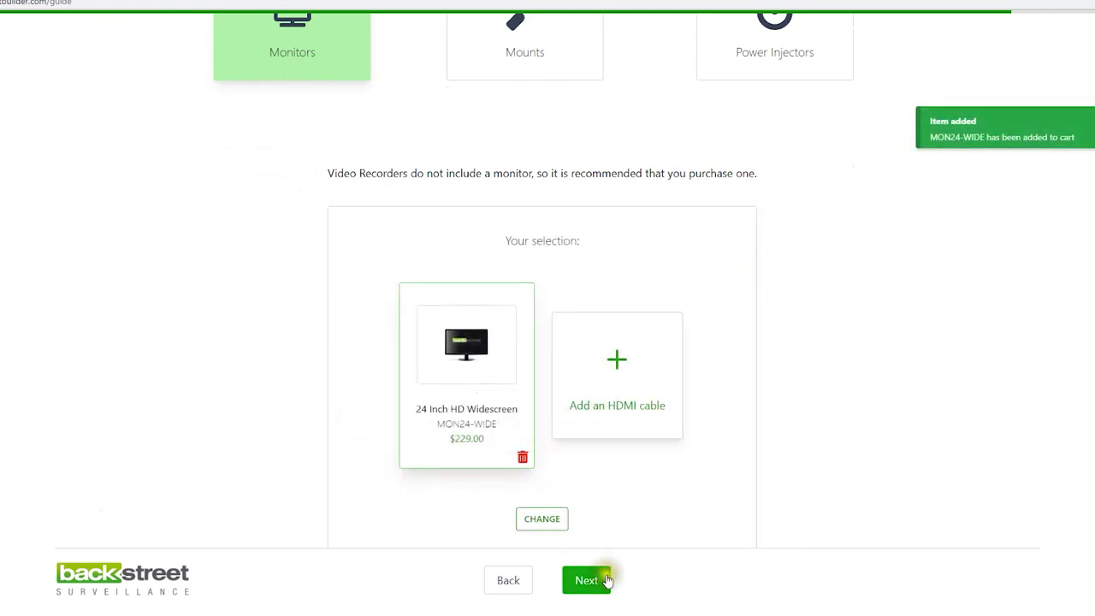
{"action": "scroll", "coordinate": [602, 239], "scroll_direction": "up", "scroll_amount": 2}
Add M5, M5B, M5 and M5 mounts for the four cameras and continue to Installation
{"action": "left_click", "coordinate": [535, 165]}
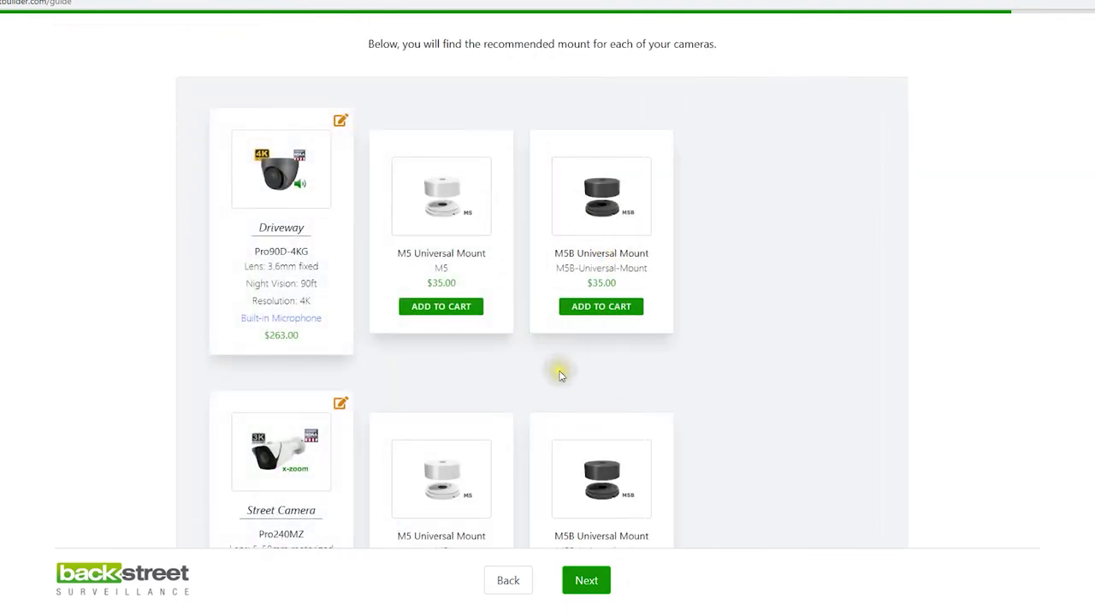
{"action": "scroll", "coordinate": [289, 197], "scroll_direction": "down", "scroll_amount": 5}
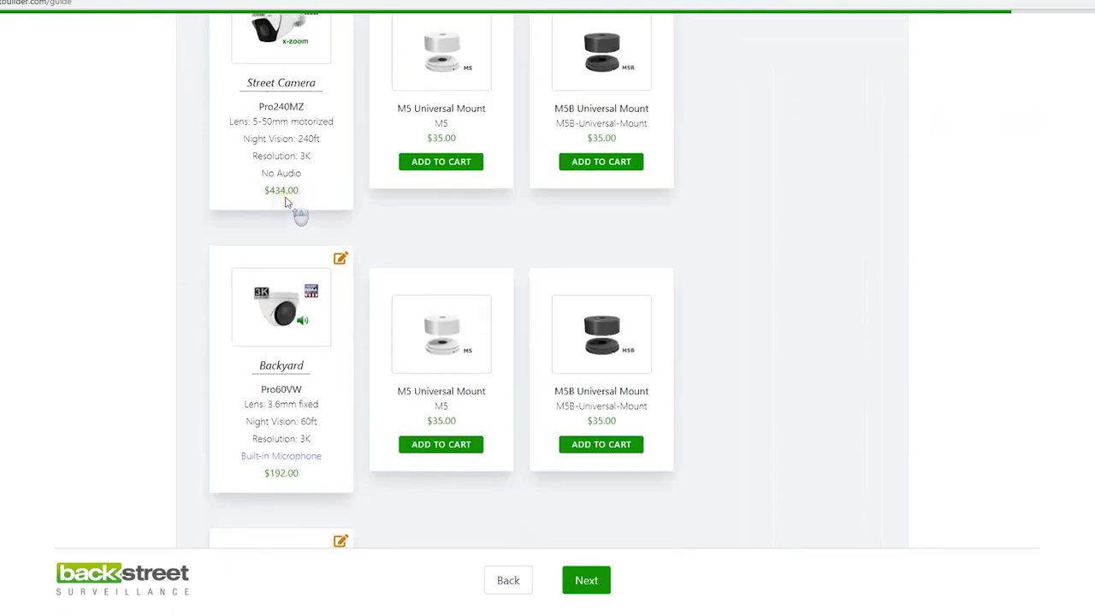
{"action": "scroll", "coordinate": [286, 201], "scroll_direction": "up", "scroll_amount": 3}
{"action": "left_click", "coordinate": [445, 182]}
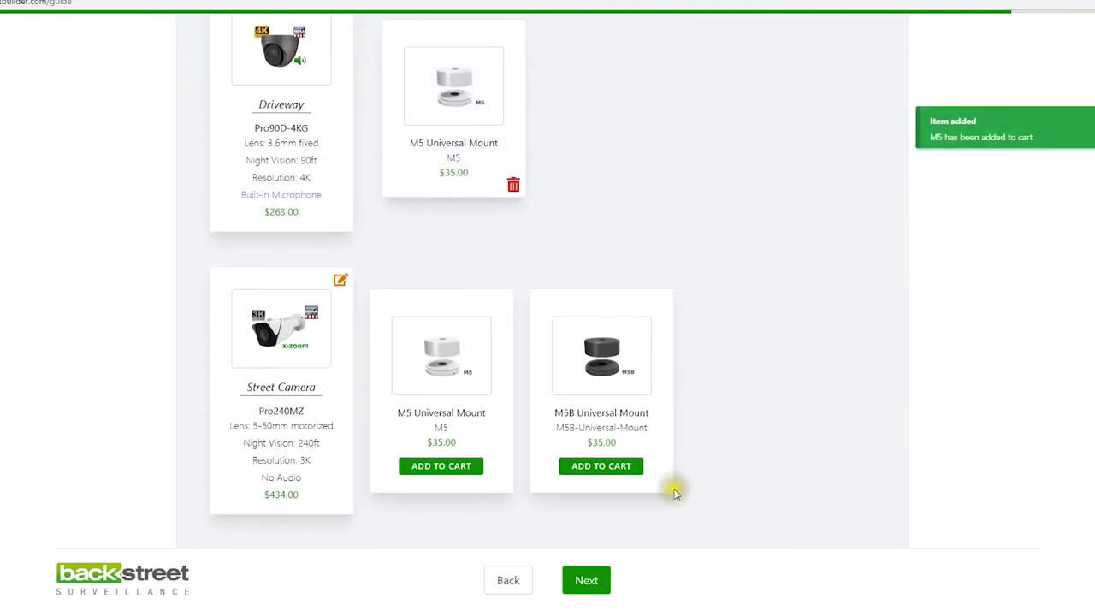
{"action": "left_click", "coordinate": [622, 463]}
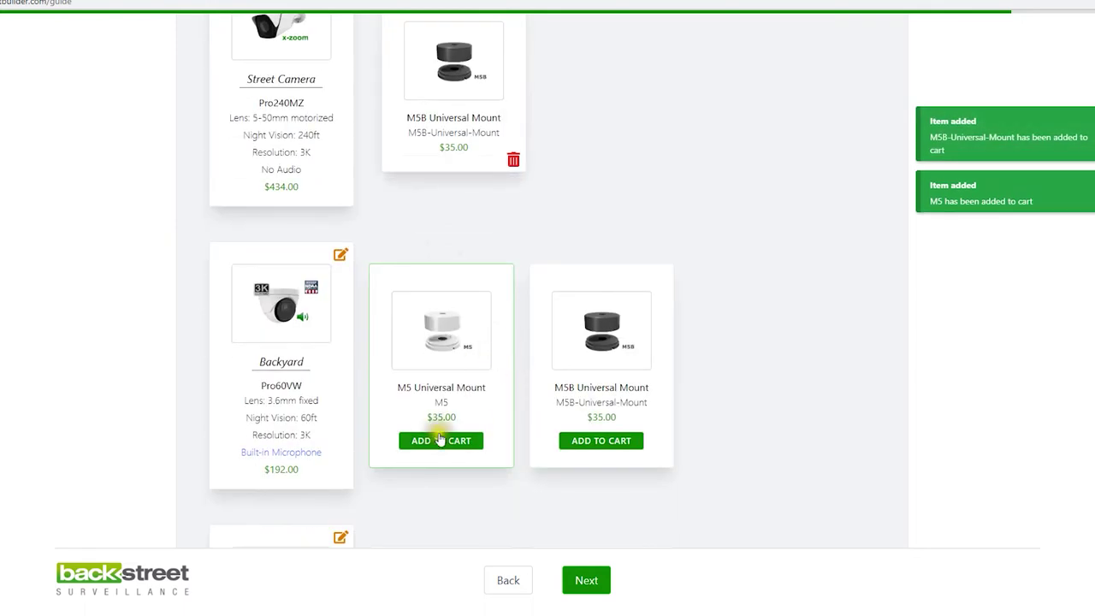
{"action": "left_click", "coordinate": [466, 438]}
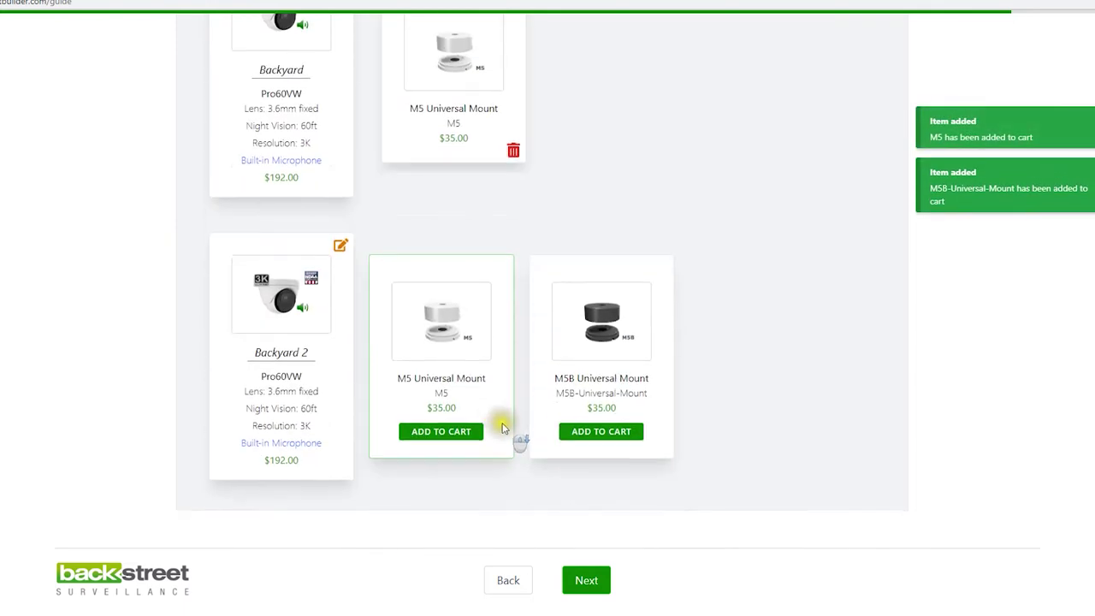
{"action": "left_click", "coordinate": [452, 431]}
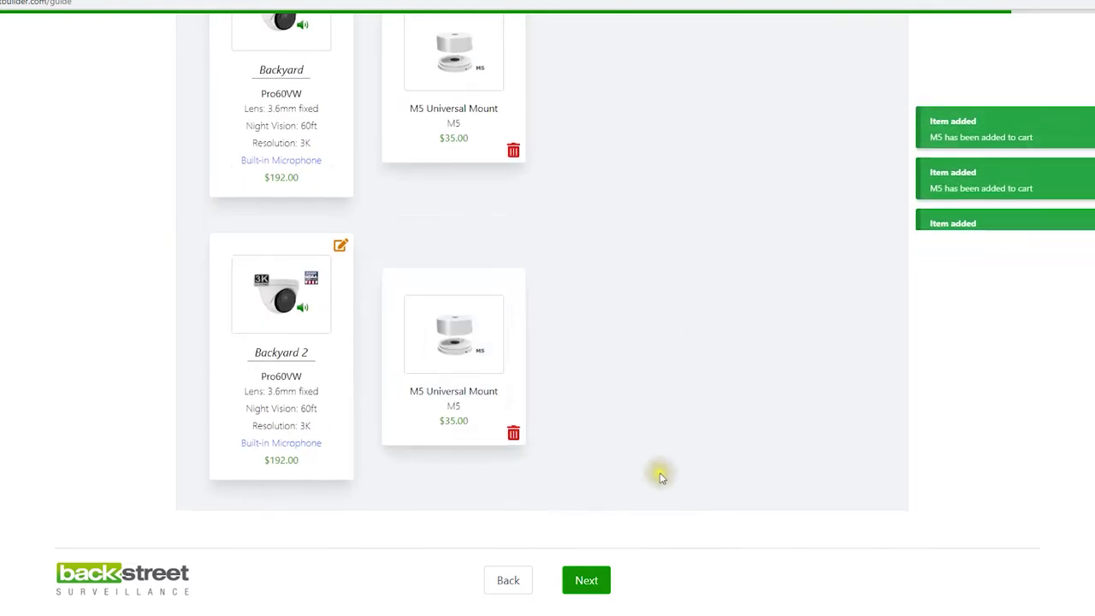
{"action": "left_click", "coordinate": [587, 581]}
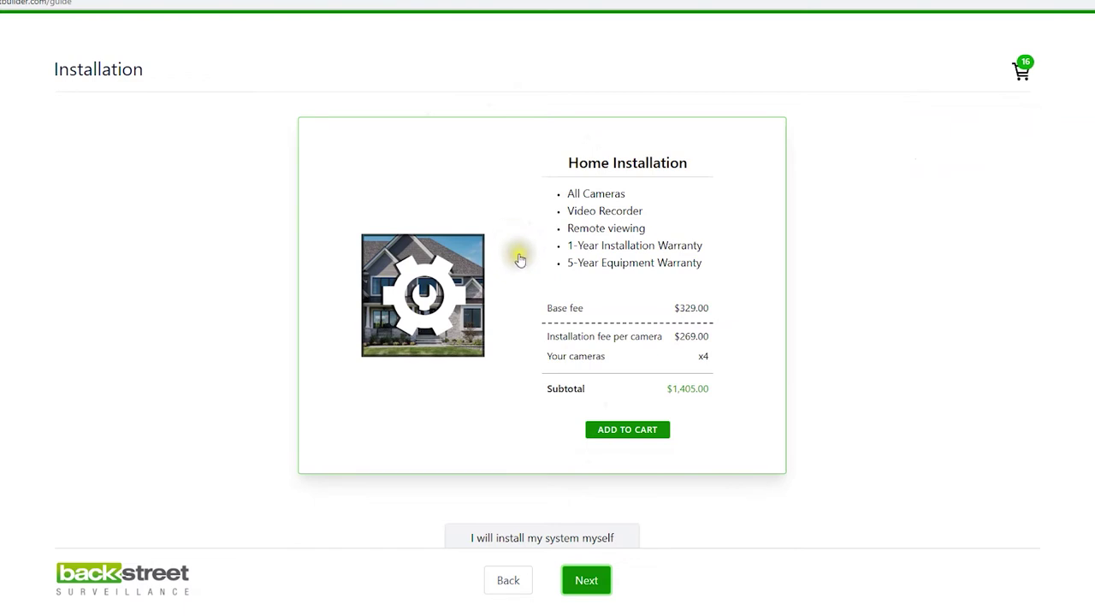
Add Home Installation to the cart and continue to the 21-item system review
{"action": "left_click", "coordinate": [628, 430]}
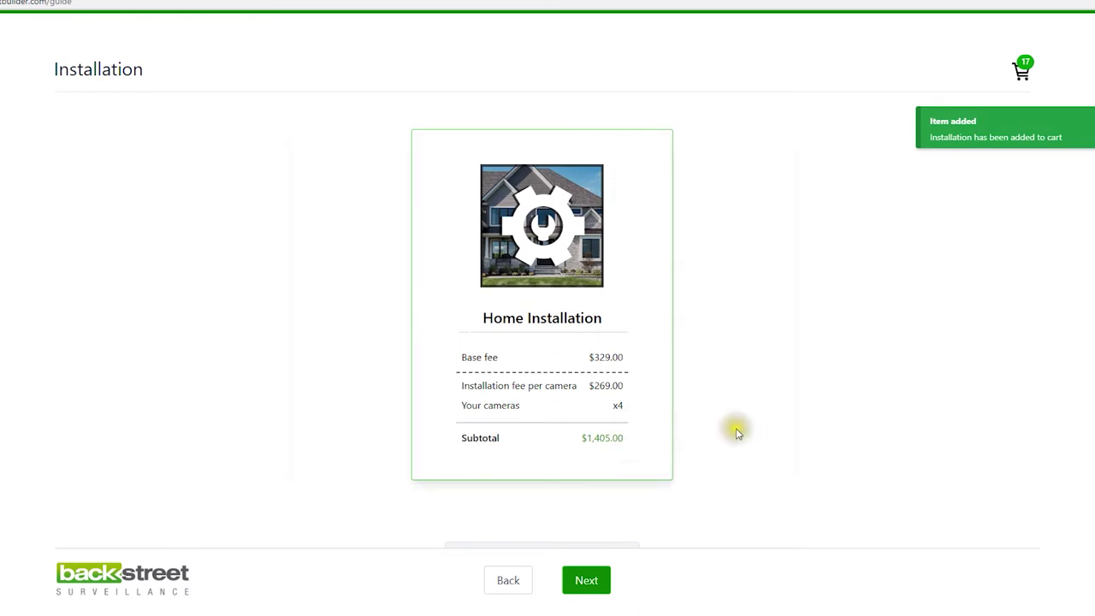
{"action": "scroll", "coordinate": [744, 430], "scroll_direction": "down", "scroll_amount": 1}
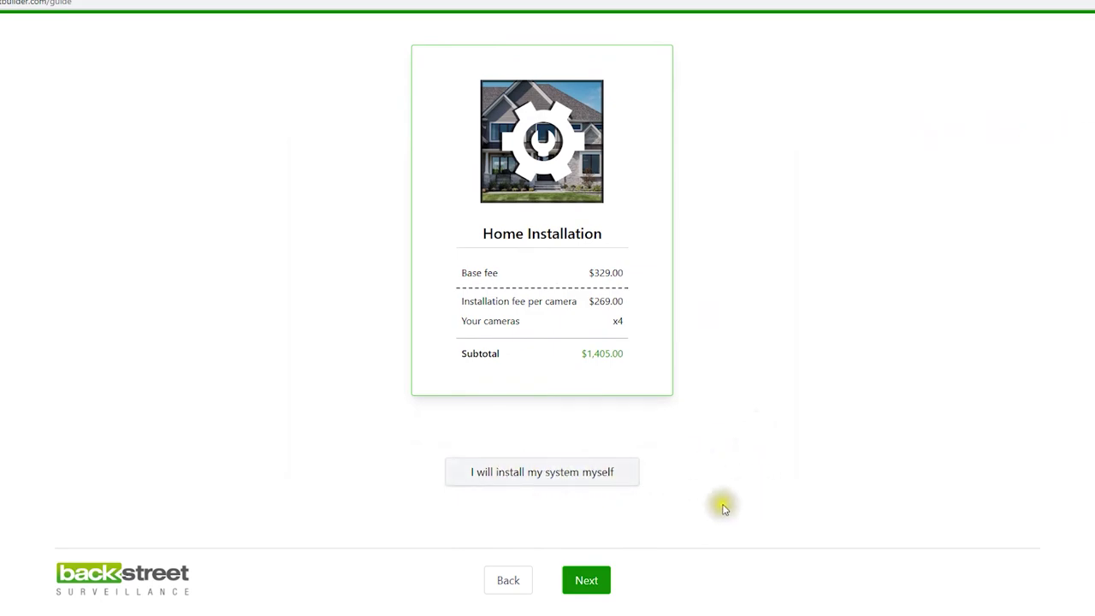
{"action": "left_click", "coordinate": [587, 581]}
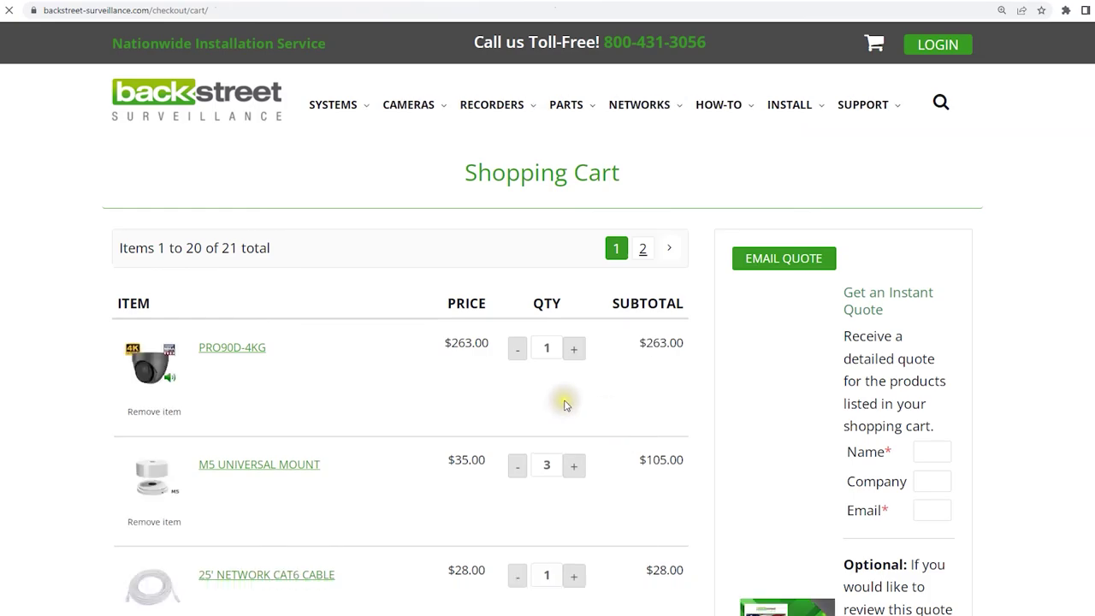
{"action": "scroll", "coordinate": [569, 409], "scroll_direction": "down", "scroll_amount": 10}
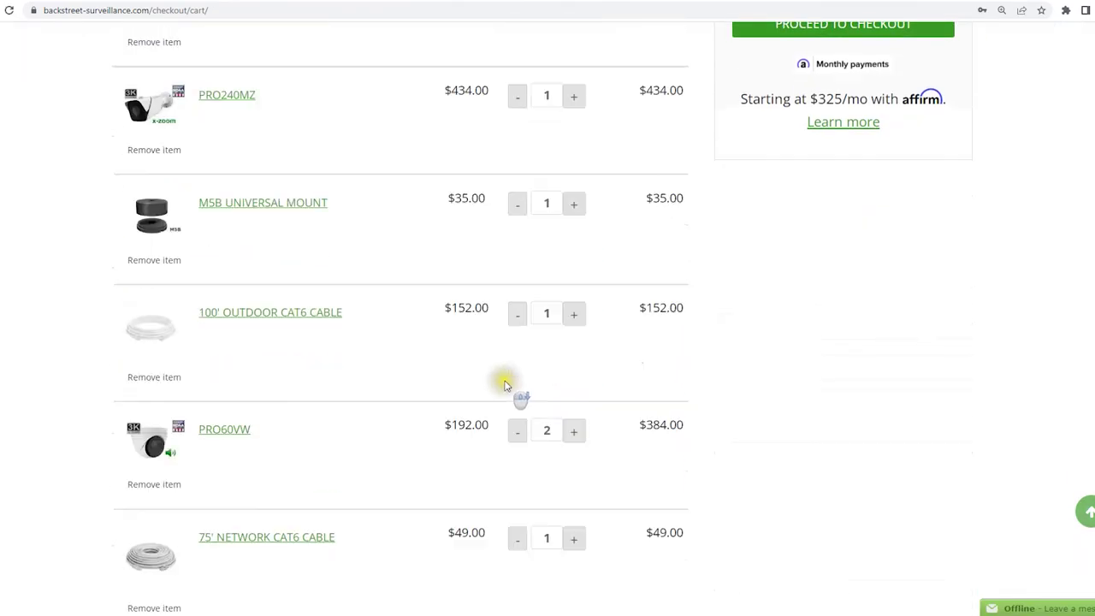
{"action": "scroll", "coordinate": [504, 385], "scroll_direction": "down", "scroll_amount": 12}
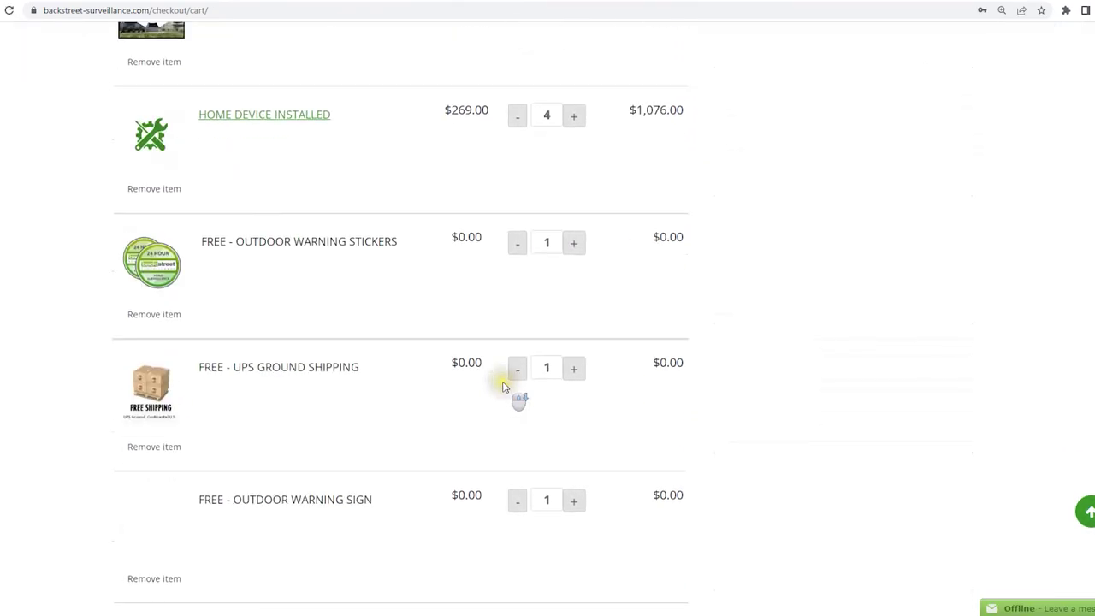
{"action": "scroll", "coordinate": [502, 391], "scroll_direction": "down", "scroll_amount": 5}
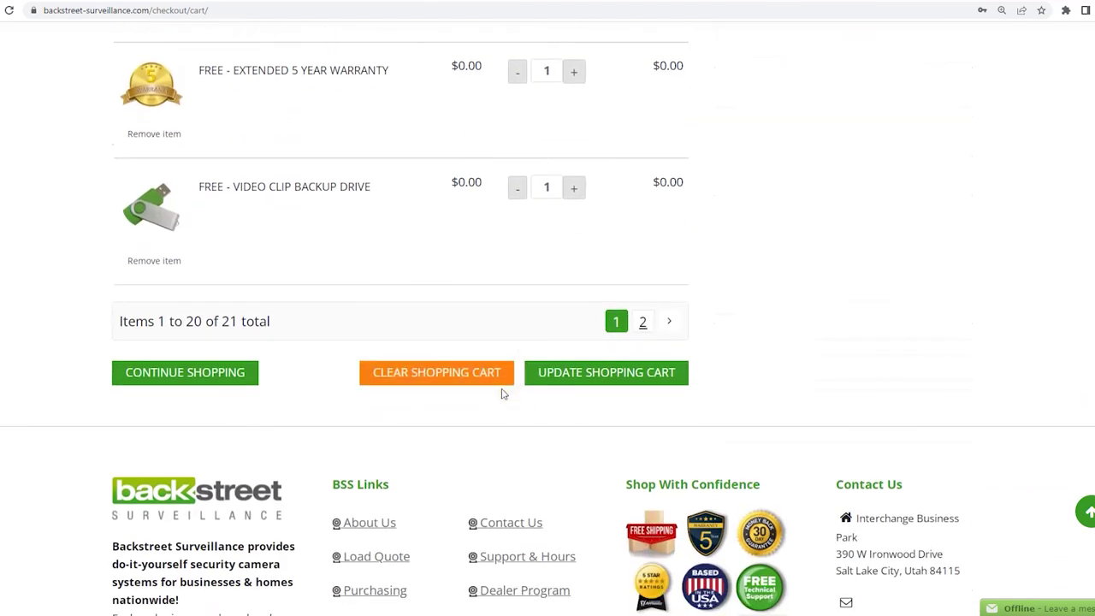
{"action": "scroll", "coordinate": [503, 392], "scroll_direction": "up", "scroll_amount": 4}
{"action": "scroll", "coordinate": [503, 394], "scroll_direction": "up", "scroll_amount": 20}
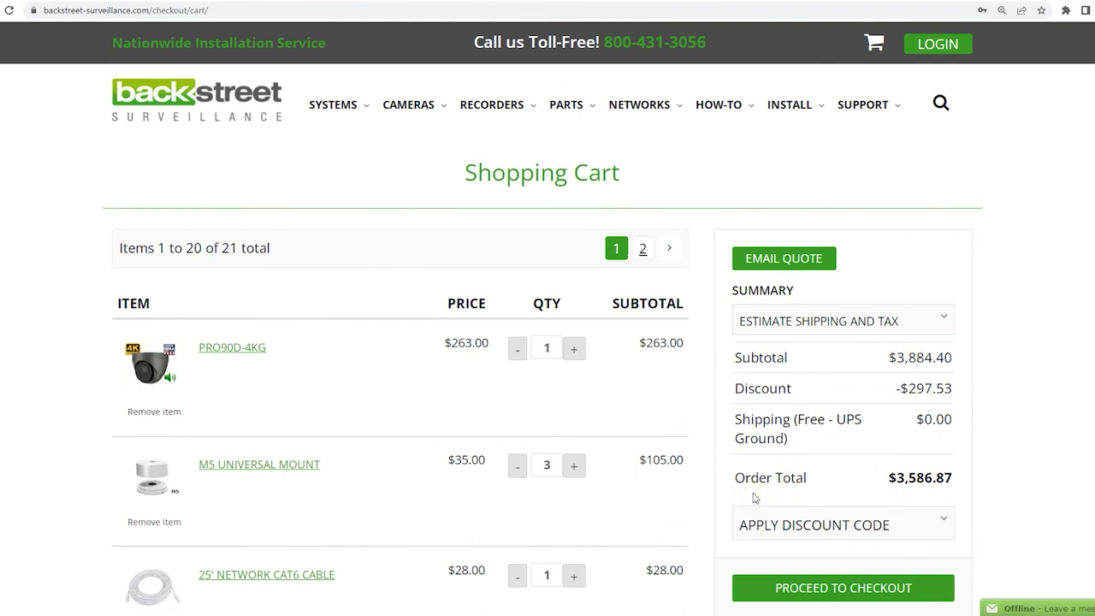
{"action": "left_click", "coordinate": [795, 258]}
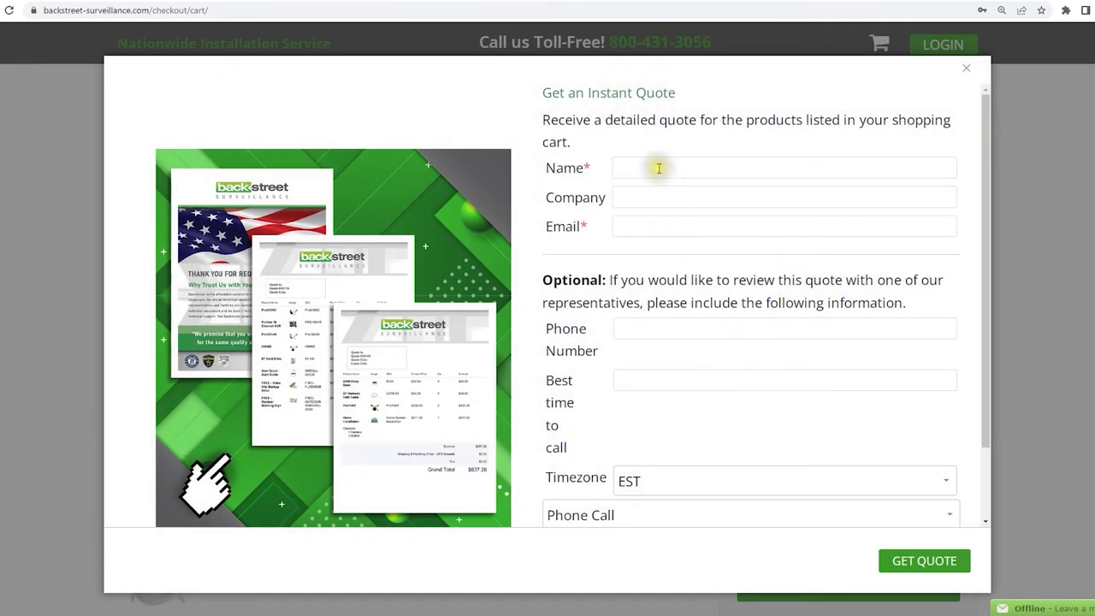
Enter Test as the name and company and fill in the contact e-mail
{"action": "left_click", "coordinate": [659, 167]}
{"action": "type", "text": "Test"}
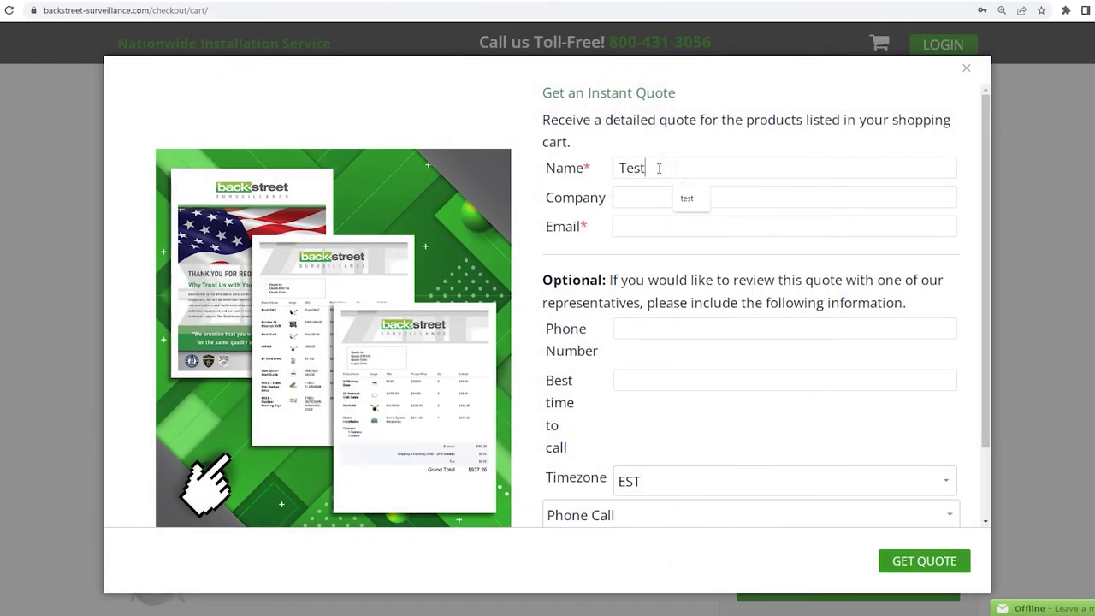
{"action": "left_click", "coordinate": [643, 196]}
{"action": "type", "text": "T"}
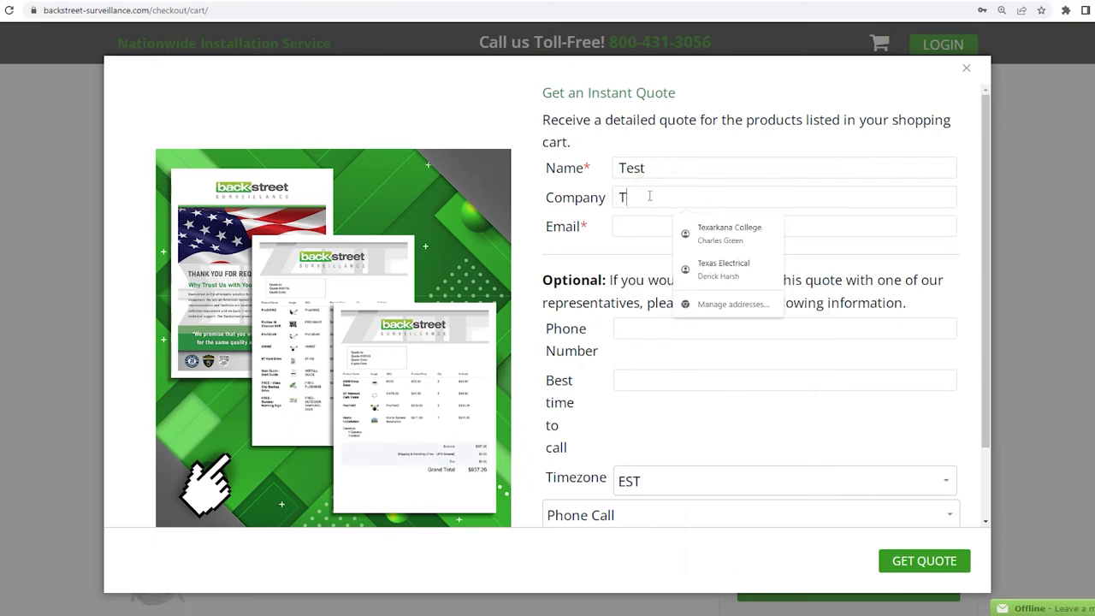
{"action": "type", "text": "est"}
{"action": "left_click", "coordinate": [652, 225]}
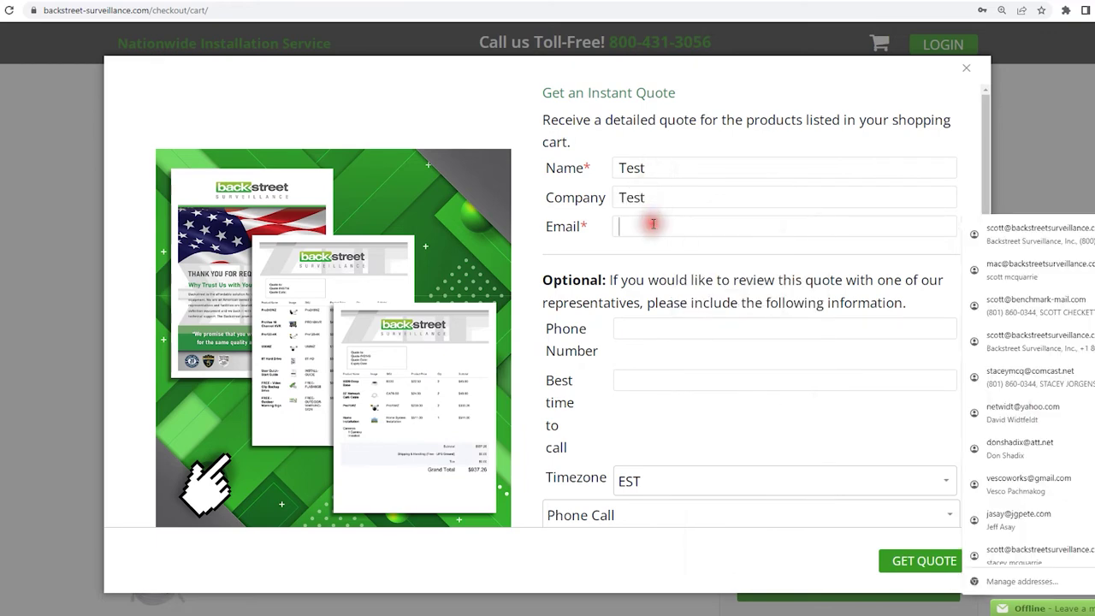
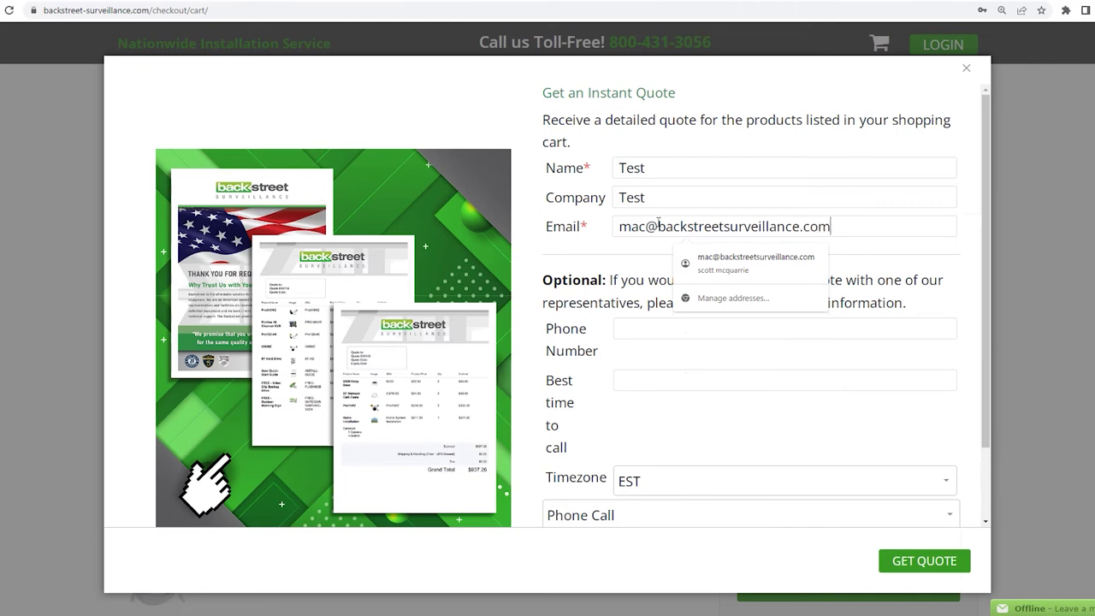
{"action": "left_click", "coordinate": [852, 216]}
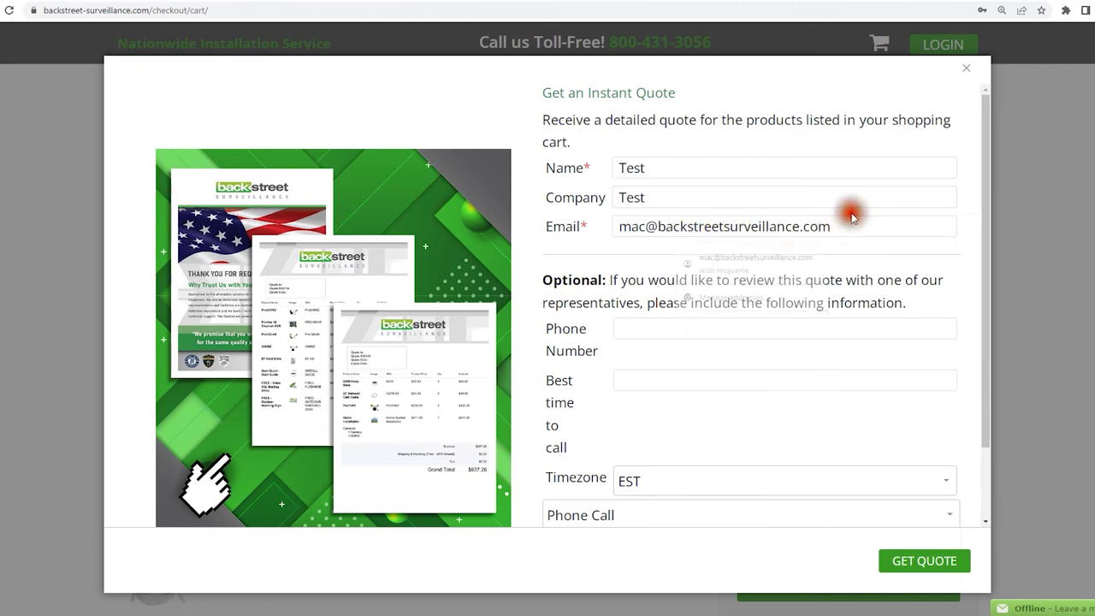
Keep Phone Call as the contact method and EST as the timezone
{"action": "scroll", "coordinate": [676, 256], "scroll_direction": "down", "scroll_amount": 1}
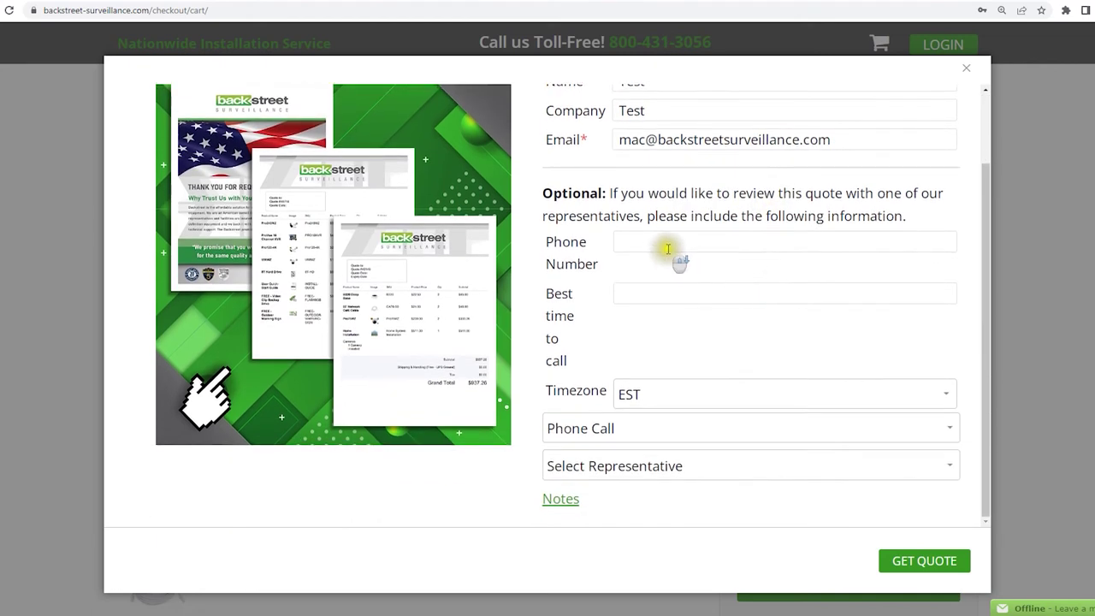
{"action": "left_click", "coordinate": [666, 247]}
{"action": "left_click", "coordinate": [666, 290]}
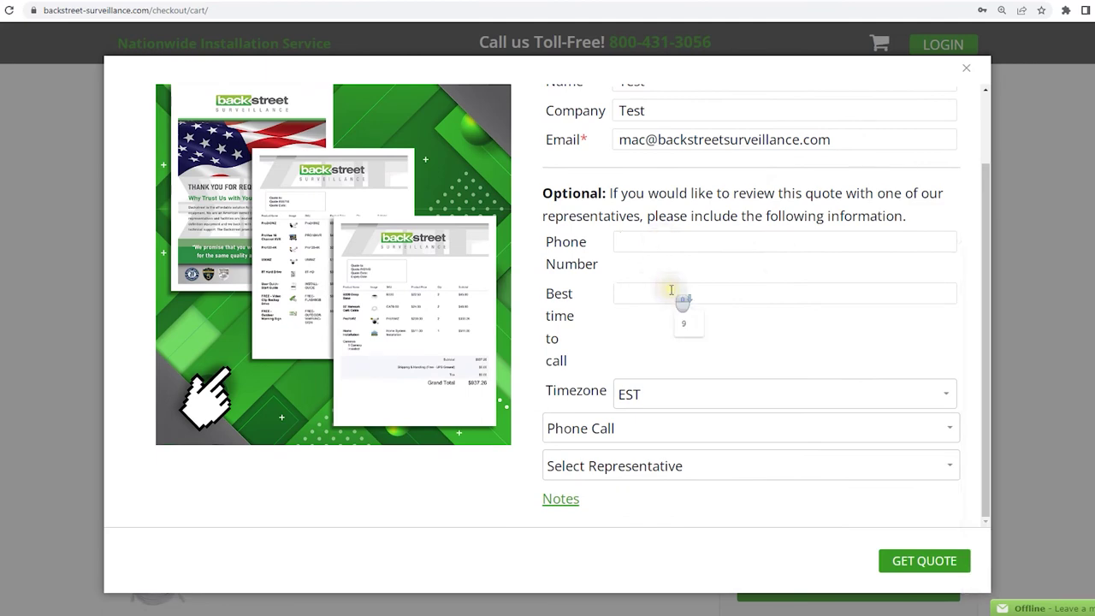
{"action": "left_click", "coordinate": [635, 428]}
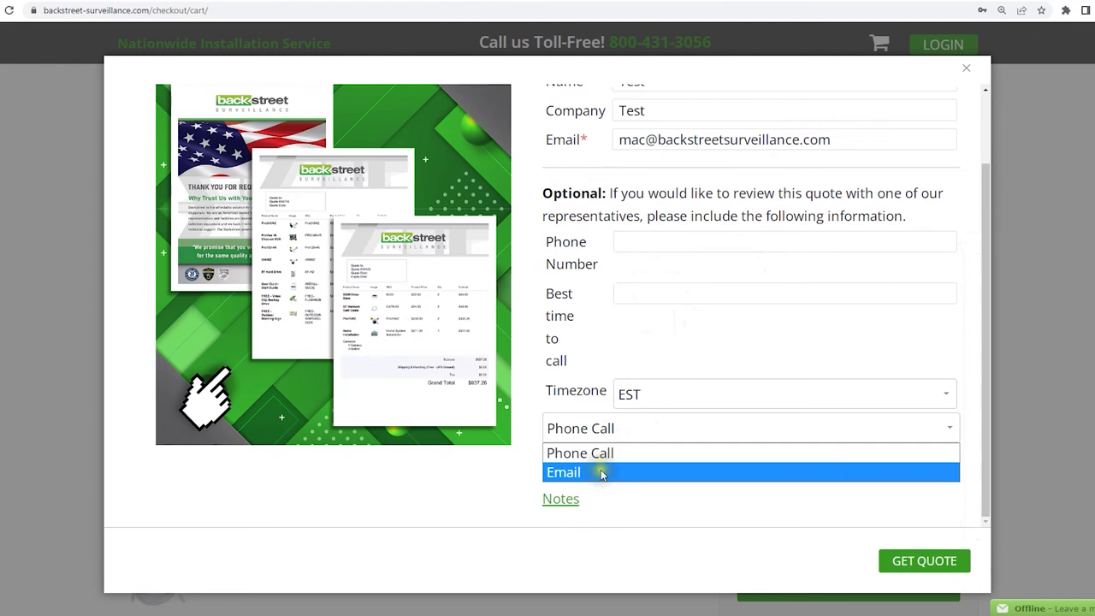
{"action": "left_click", "coordinate": [603, 454]}
{"action": "left_click", "coordinate": [701, 394]}
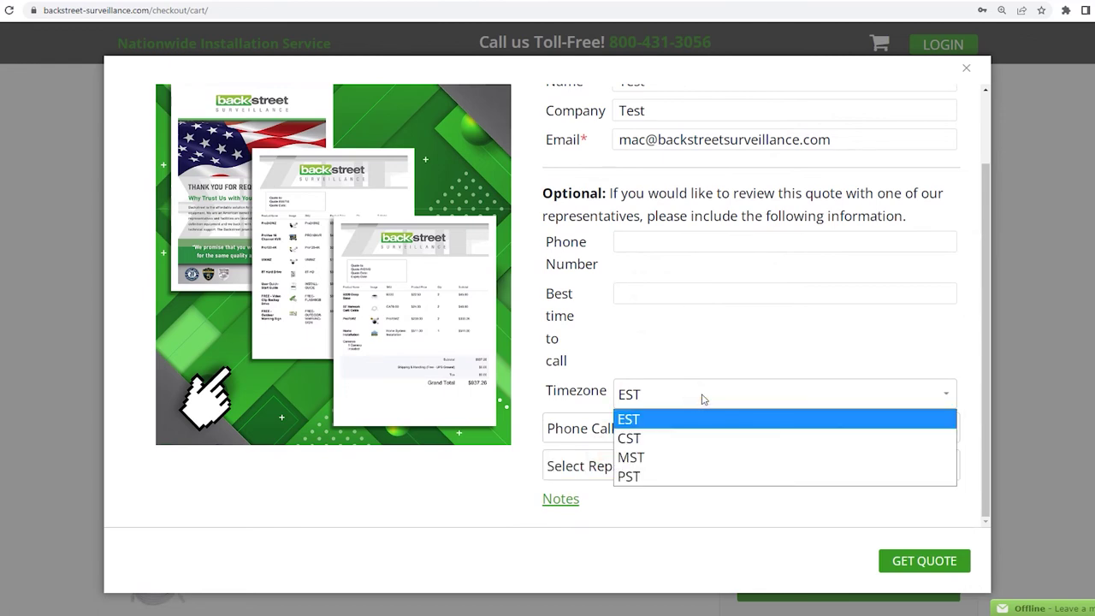
{"action": "left_click", "coordinate": [703, 398]}
{"action": "left_click", "coordinate": [682, 402]}
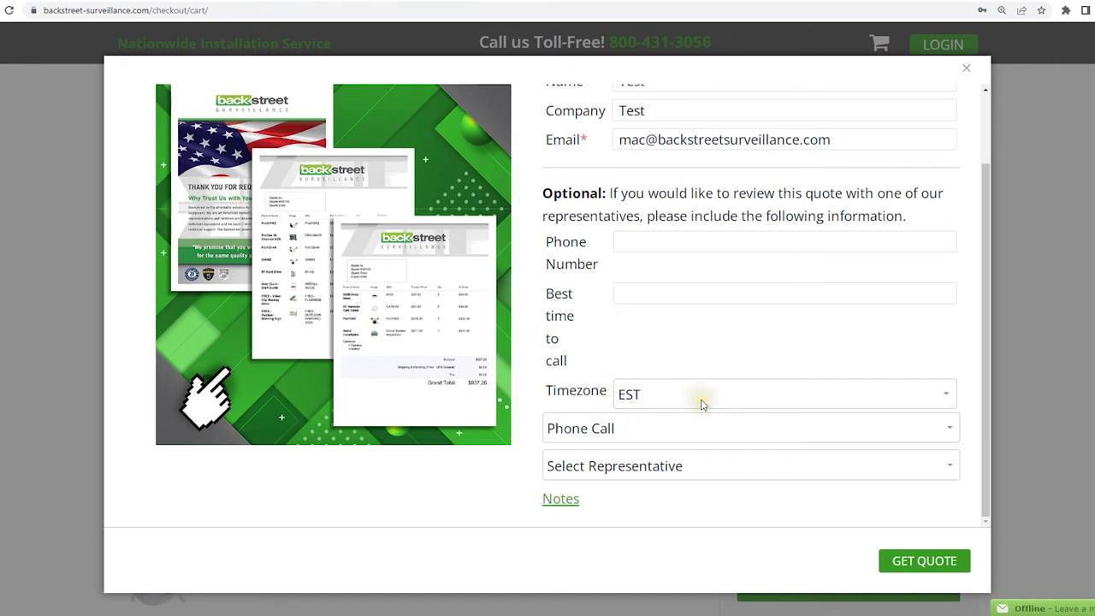
{"action": "left_click", "coordinate": [701, 404]}
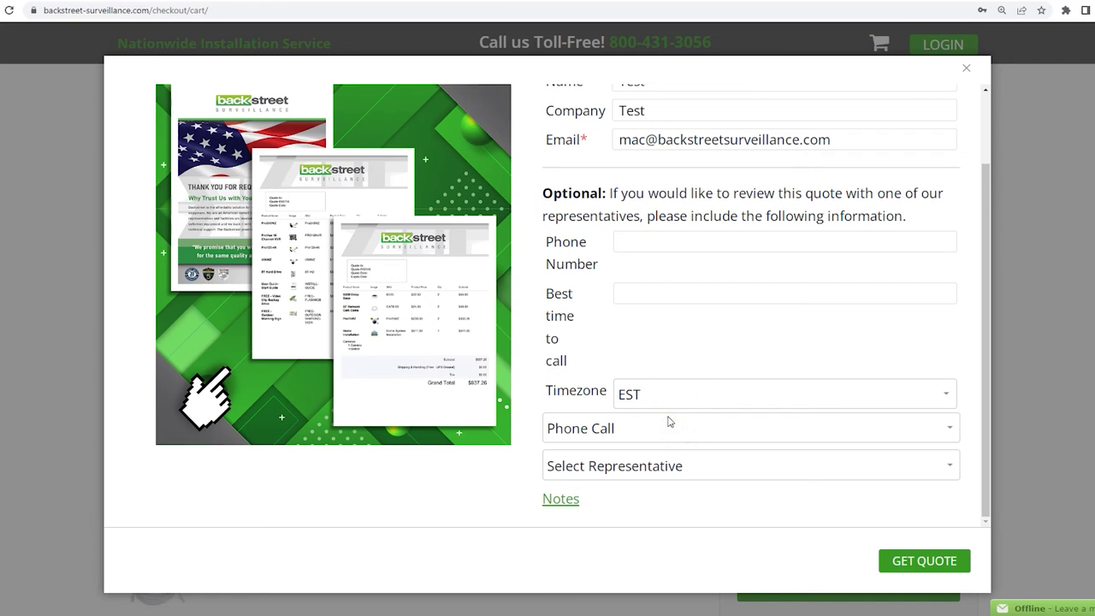
Assign the quote to a California sales representative
{"action": "left_click", "coordinate": [636, 466]}
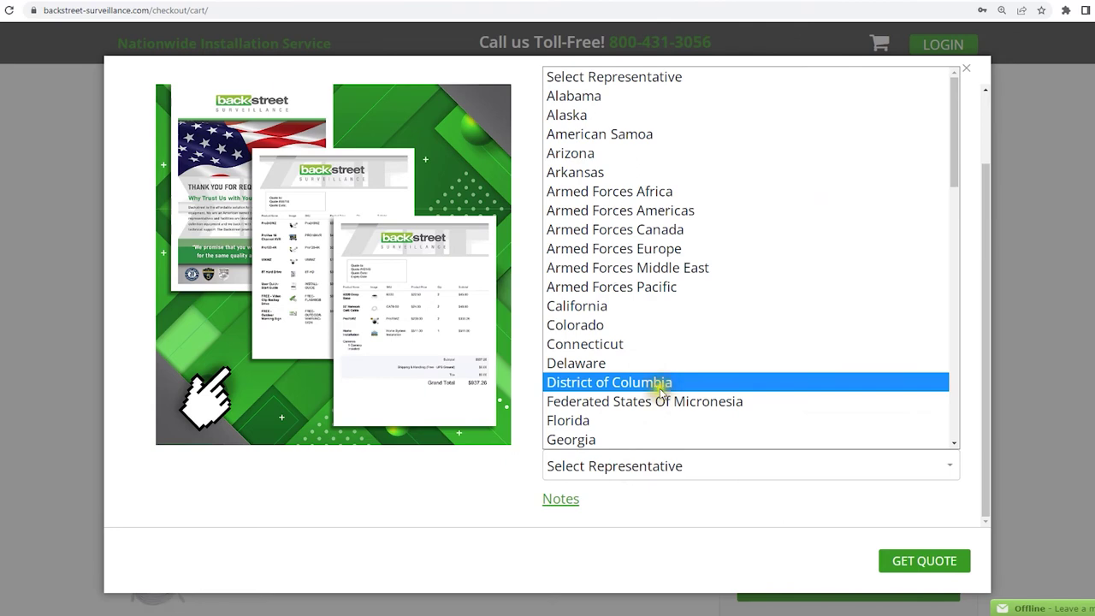
{"action": "left_click", "coordinate": [597, 306]}
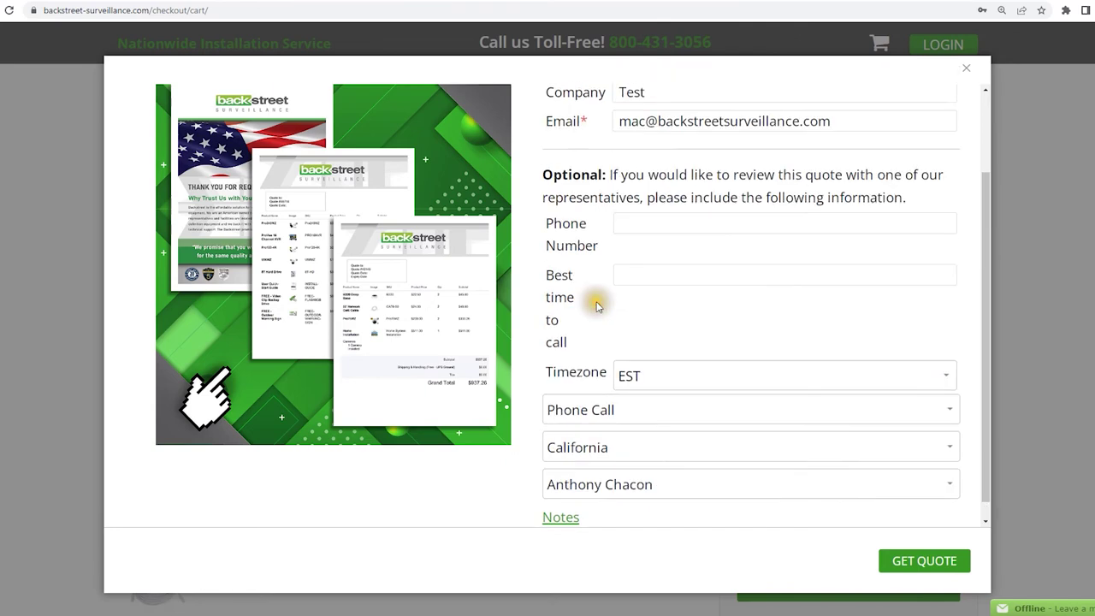
{"action": "scroll", "coordinate": [582, 358], "scroll_direction": "down", "scroll_amount": 1}
{"action": "left_click", "coordinate": [630, 465]}
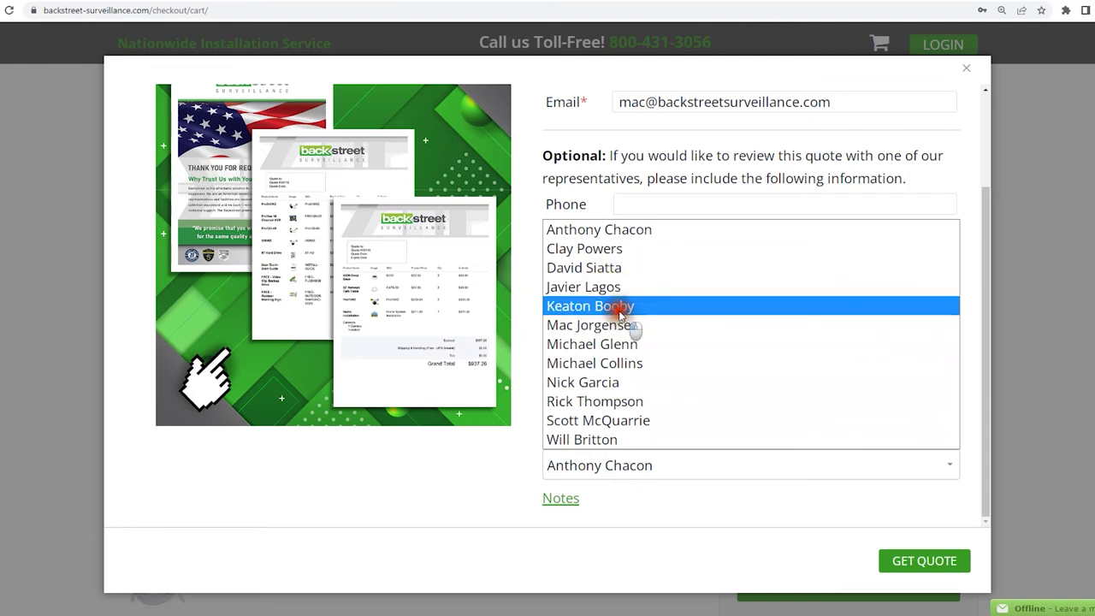
{"action": "left_click", "coordinate": [617, 307]}
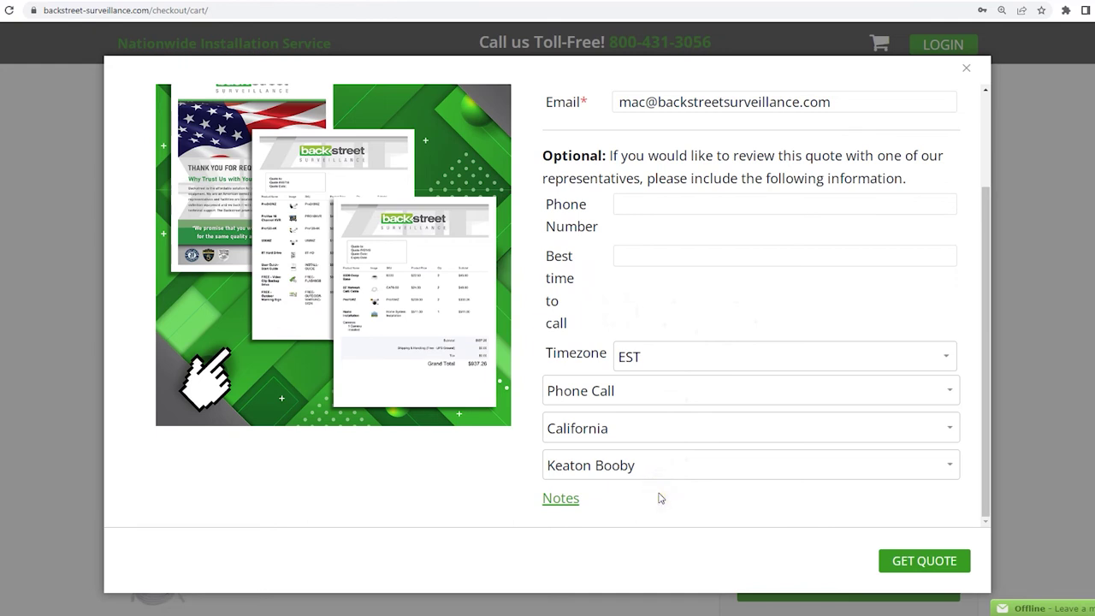
Add the note 'aasfsadf' to the quote and submit the request
{"action": "left_click", "coordinate": [562, 499]}
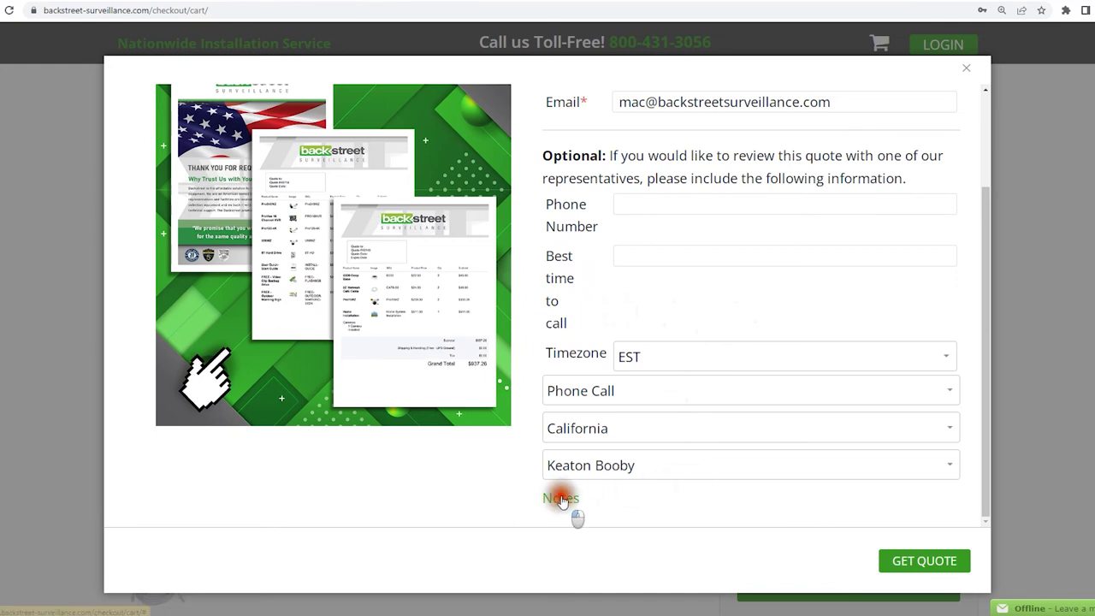
{"action": "scroll", "coordinate": [606, 491], "scroll_direction": "down", "scroll_amount": 1}
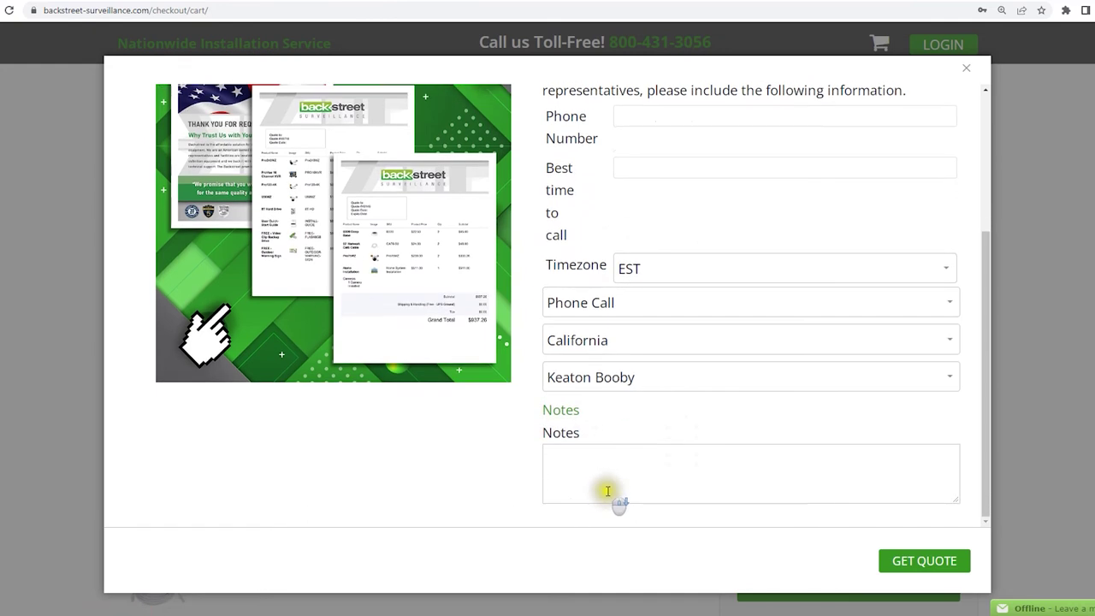
{"action": "left_click", "coordinate": [575, 453]}
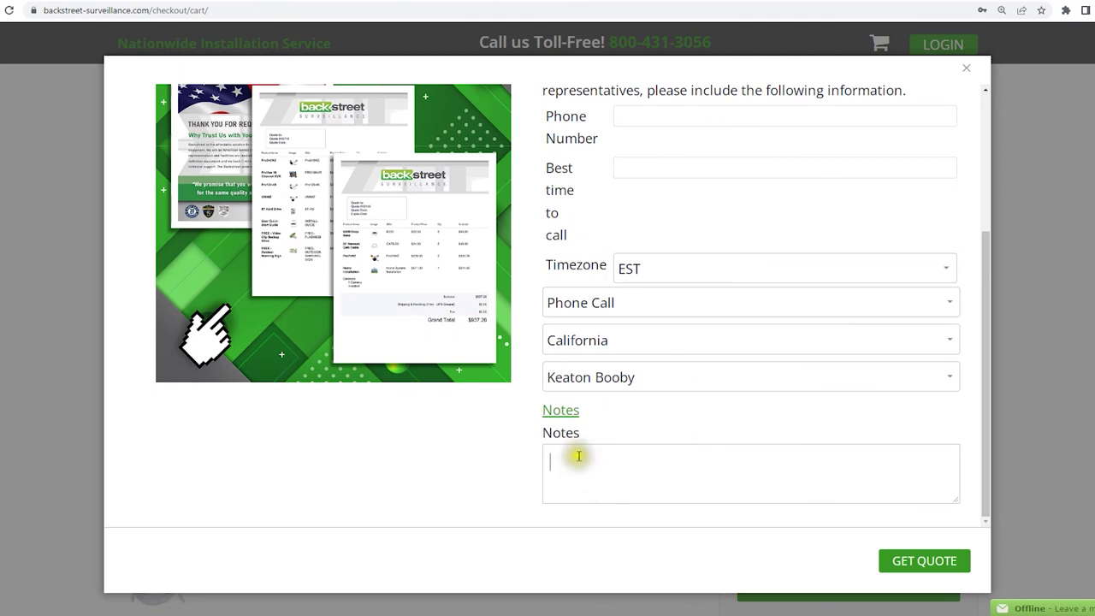
{"action": "type", "text": "aasfsadfsd"}
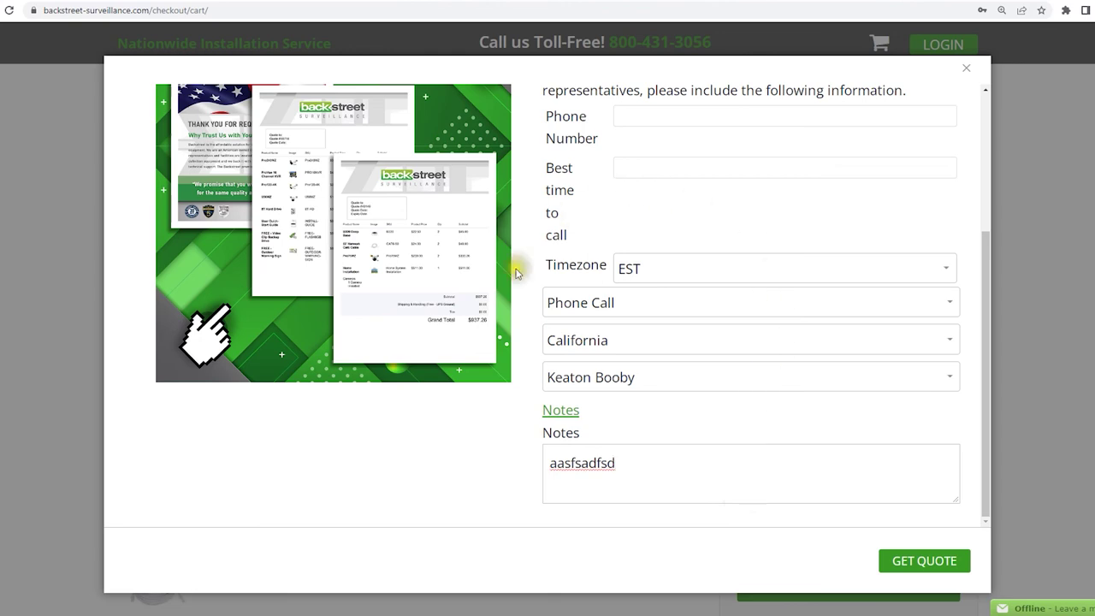
{"action": "left_click", "coordinate": [927, 560]}
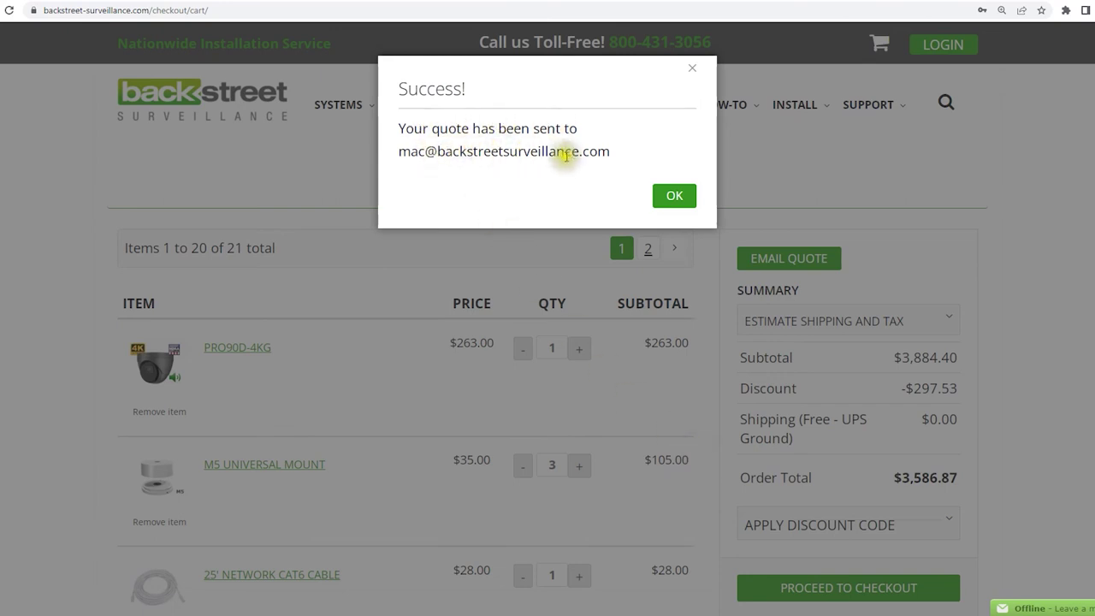
Dismiss the Success confirmation to return to the shopping cart
{"action": "left_click", "coordinate": [674, 196]}
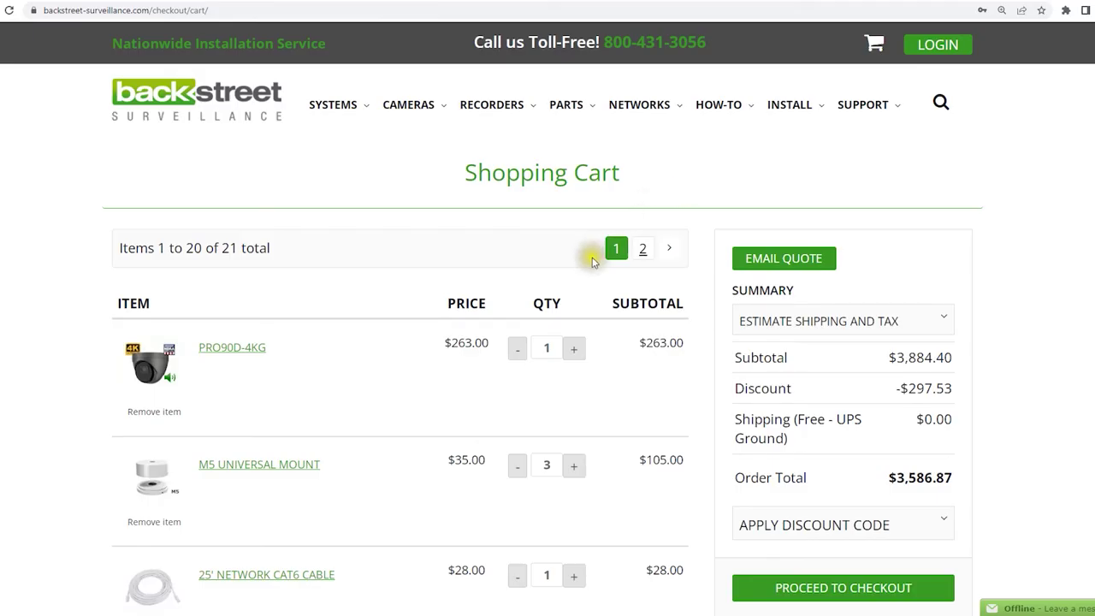
{"action": "scroll", "coordinate": [523, 310], "scroll_direction": "down", "scroll_amount": 2}
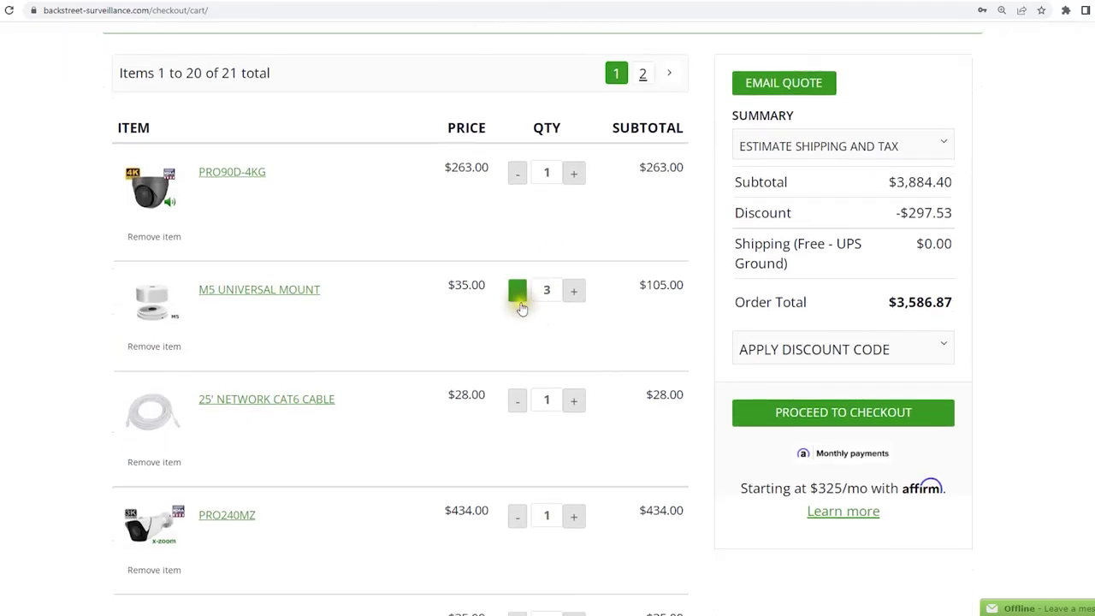